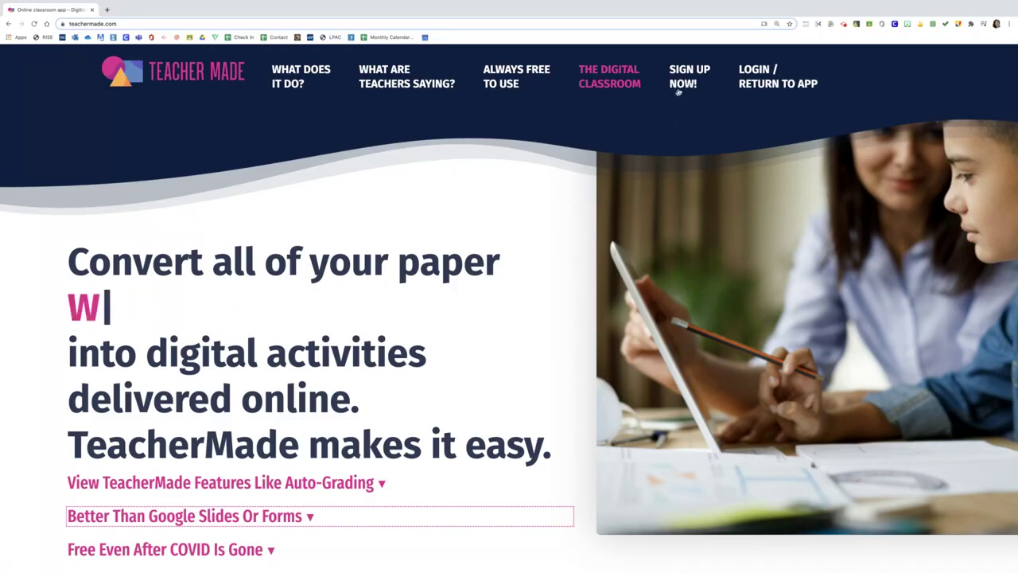
# From the worksheet list, create a new worksheet titled 'Sample 2' and choose a background file
pyautogui.click(683, 82)
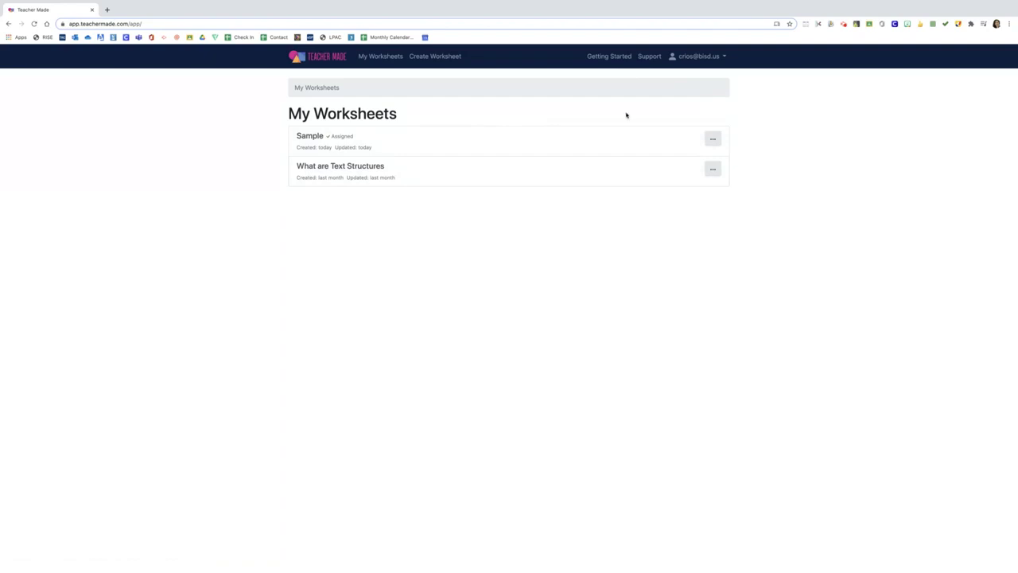
pyautogui.press('super+equal')
pyautogui.press('super+equal')
pyautogui.press('super+equal')
pyautogui.press('super+equal')
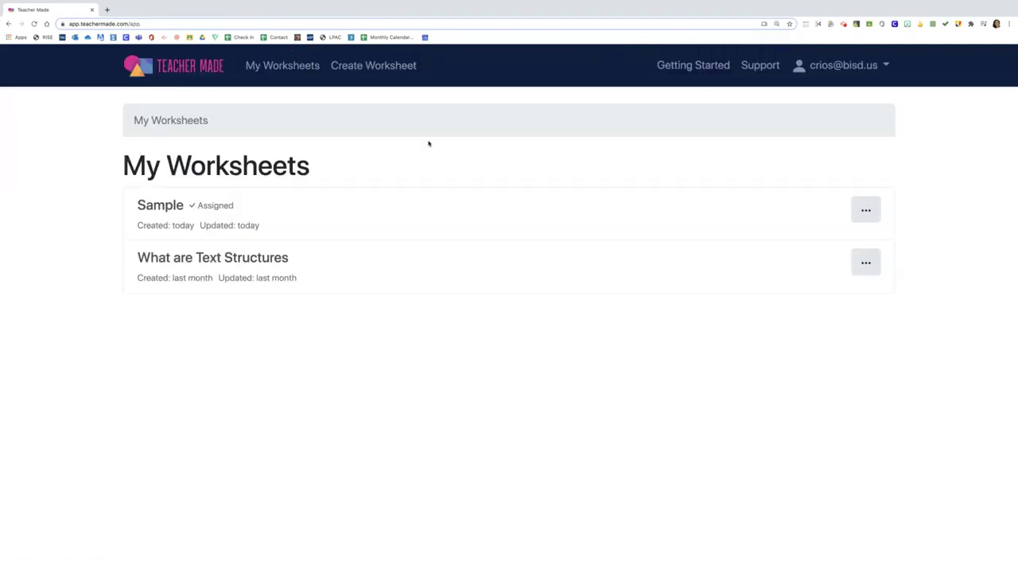
pyautogui.click(366, 70)
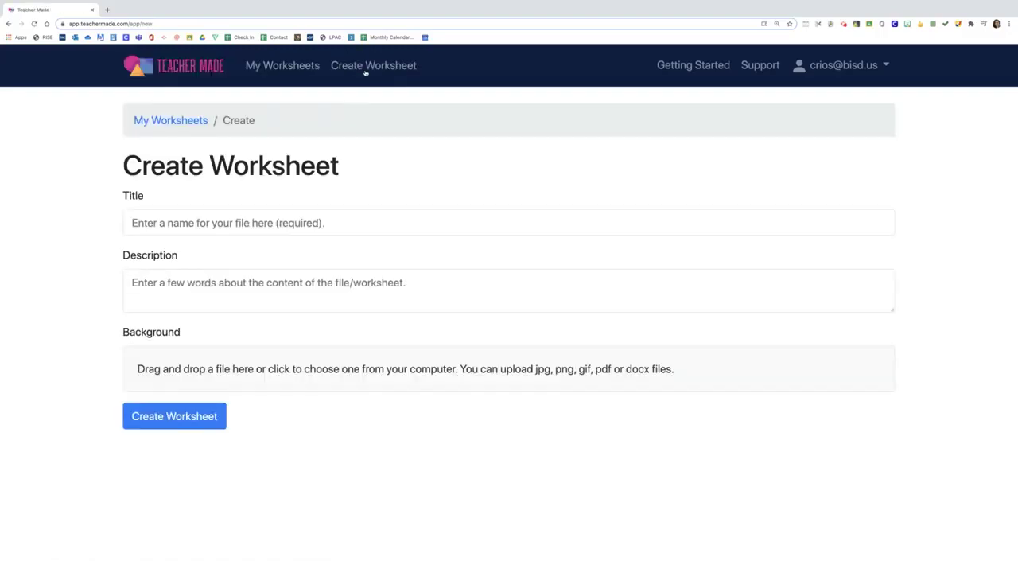
pyautogui.click(134, 224)
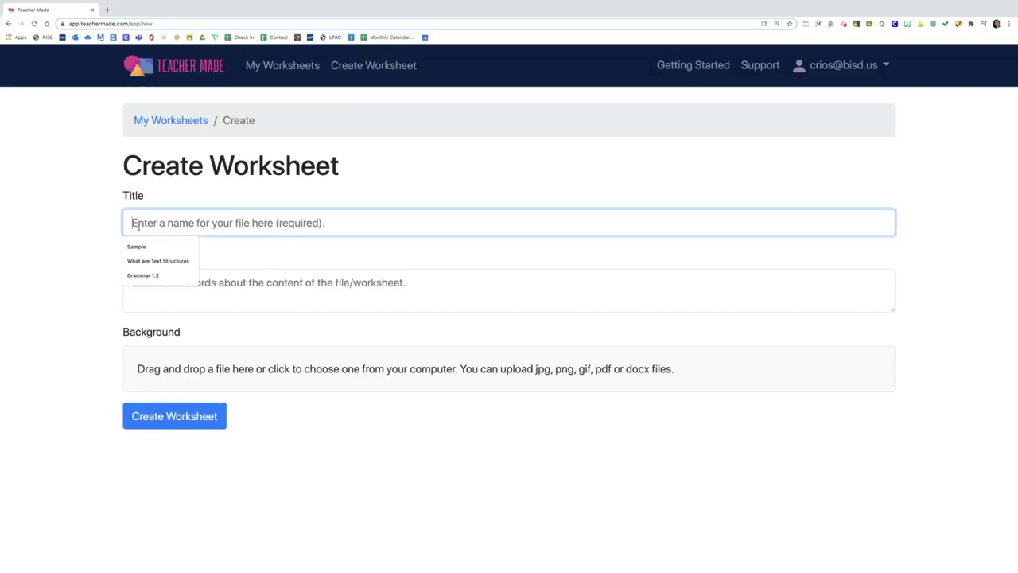
pyautogui.write('Sample 2')
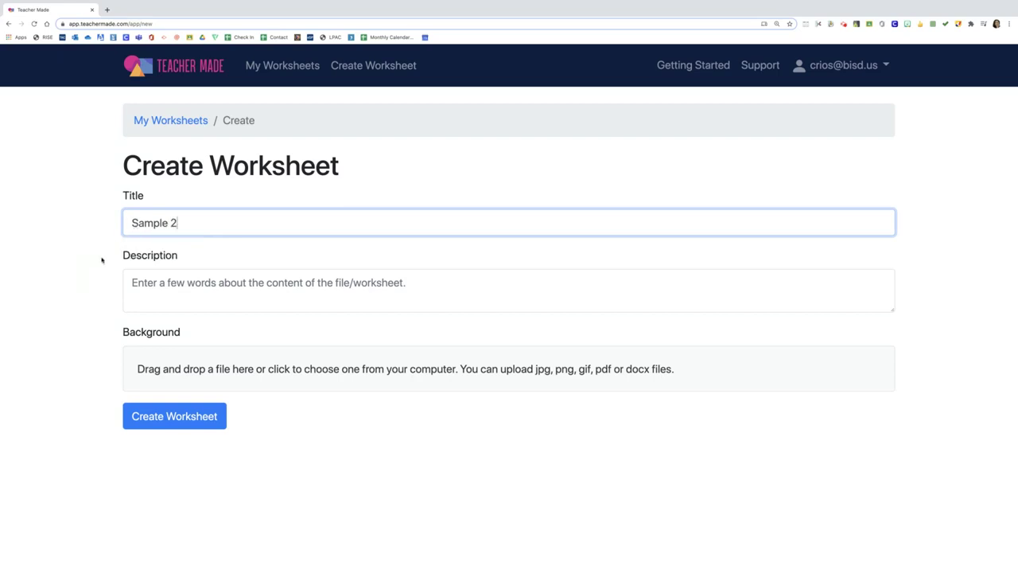
pyautogui.click(168, 365)
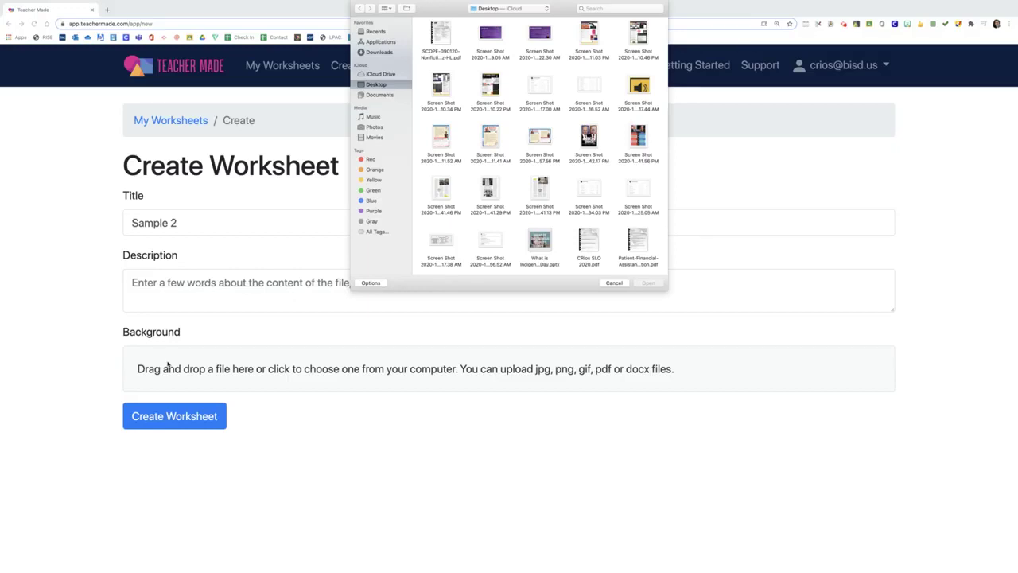
# Load the Scholastic SCOPE 'Lost in the Woods' quiz PDF as background and create the worksheet
pyautogui.click(443, 40)
pyautogui.click(647, 284)
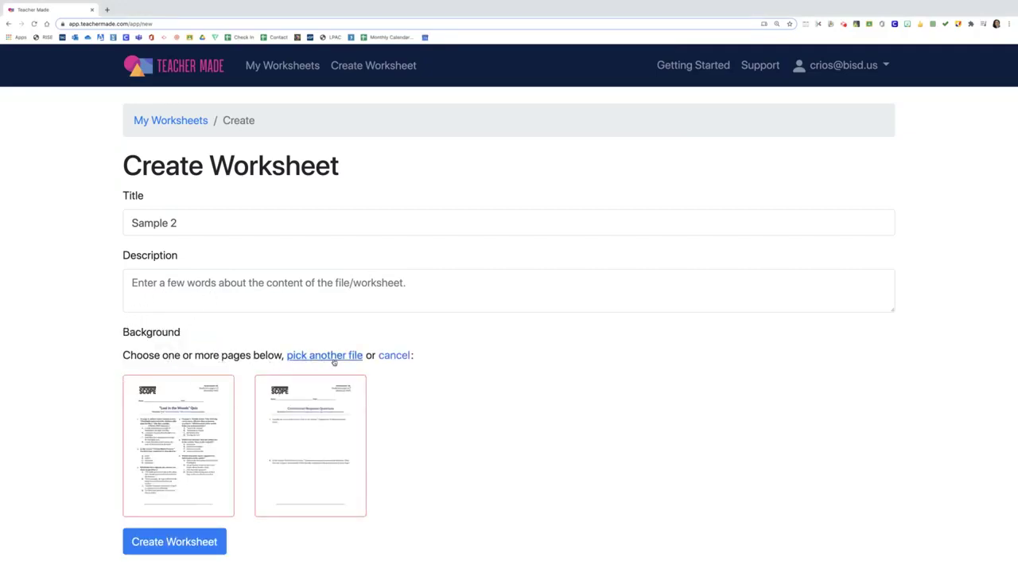
pyautogui.click(162, 541)
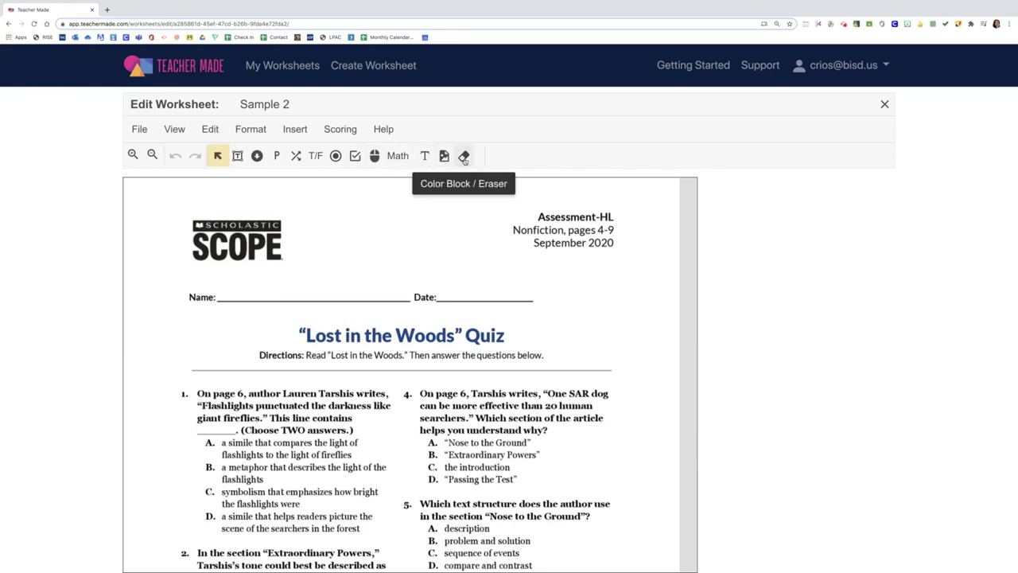
# Draw a blank color block over the Assessment-HL header at the top of the quiz
pyautogui.click(464, 158)
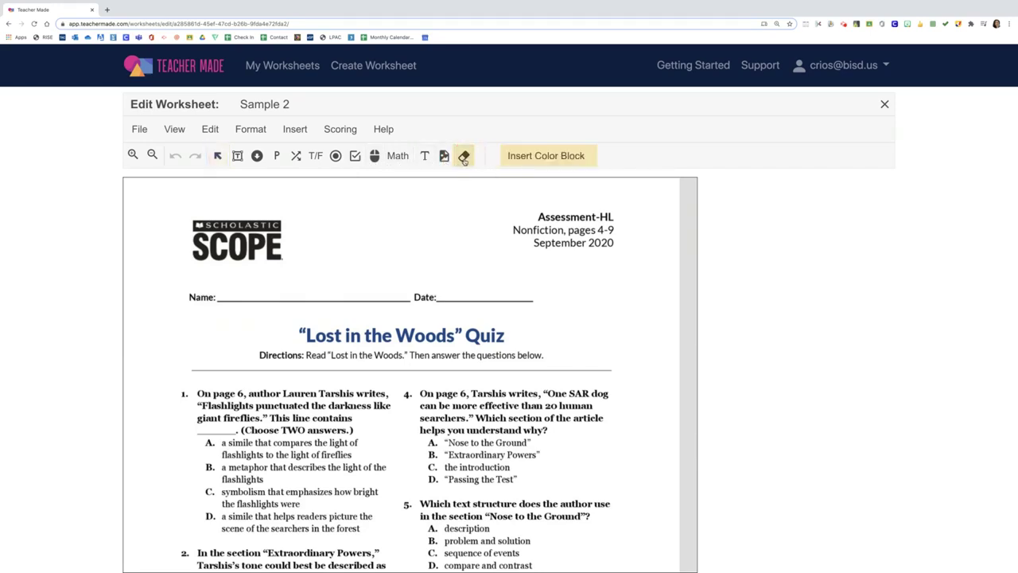
pyautogui.moveTo(511, 207); pyautogui.dragTo(633, 263)
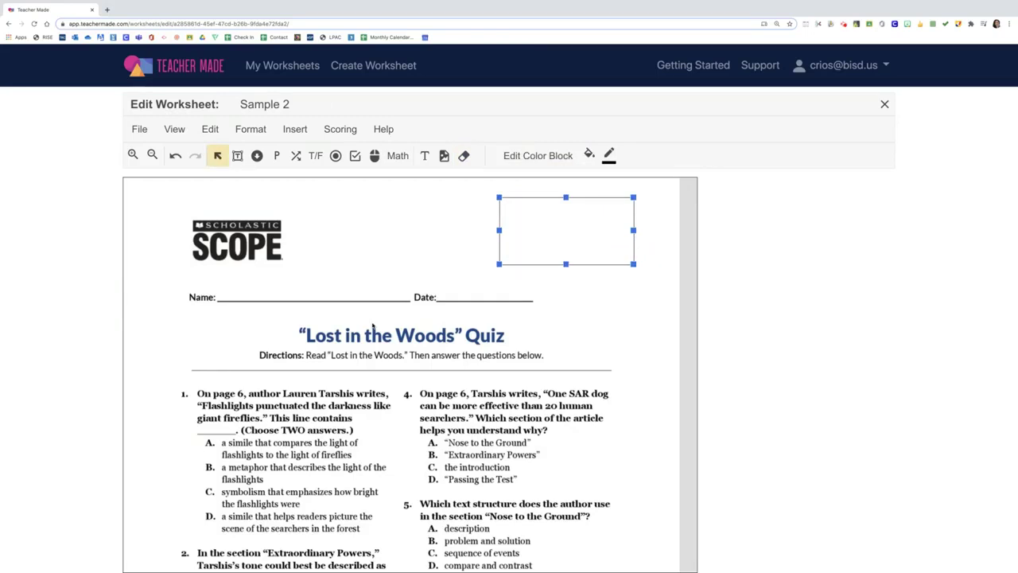
pyautogui.scroll(-3, 257, 275)
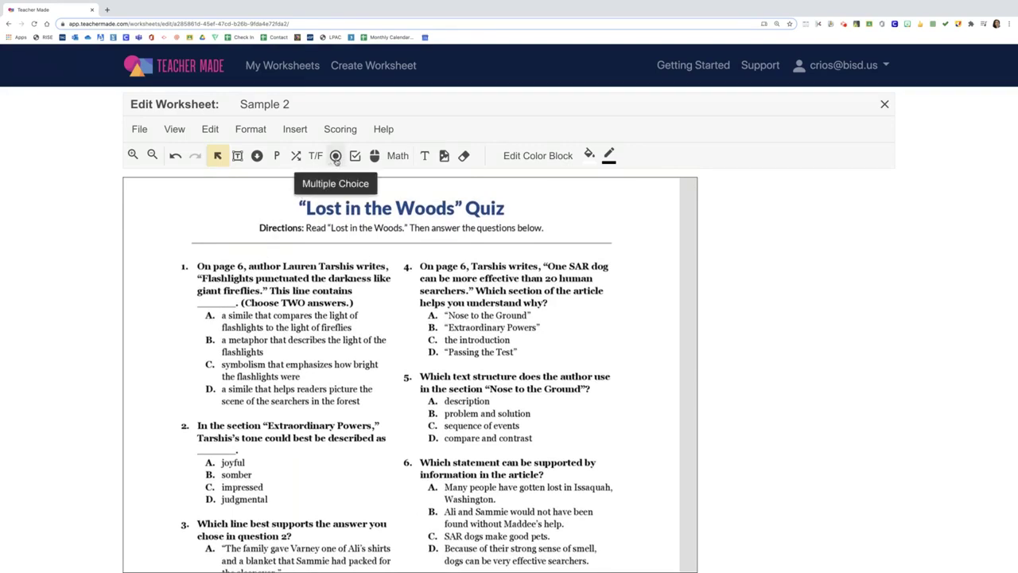
# Add four-choice answer bubbles aligned beside question 1's answers, marking A as correct
pyautogui.click(336, 156)
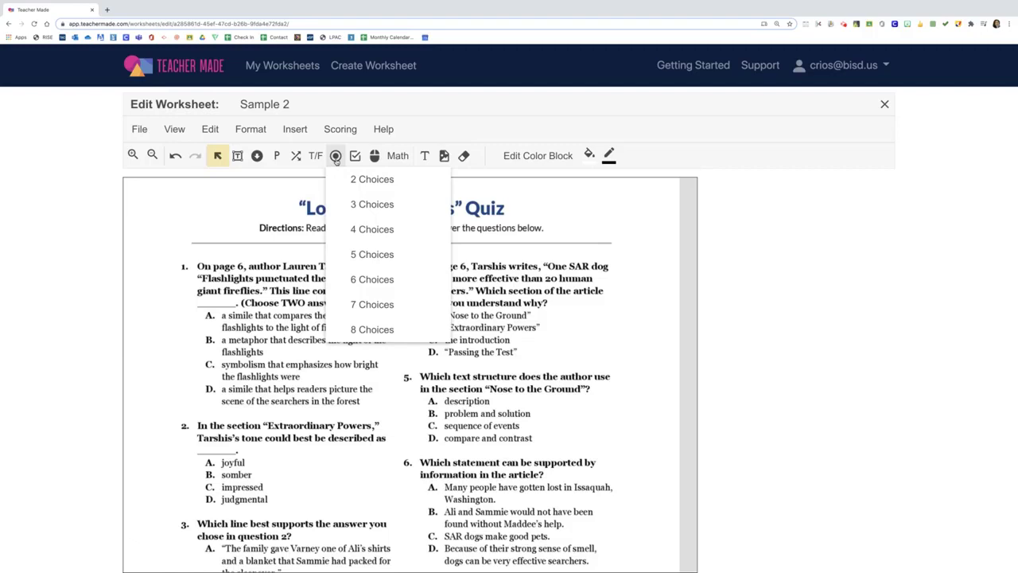
pyautogui.click(370, 229)
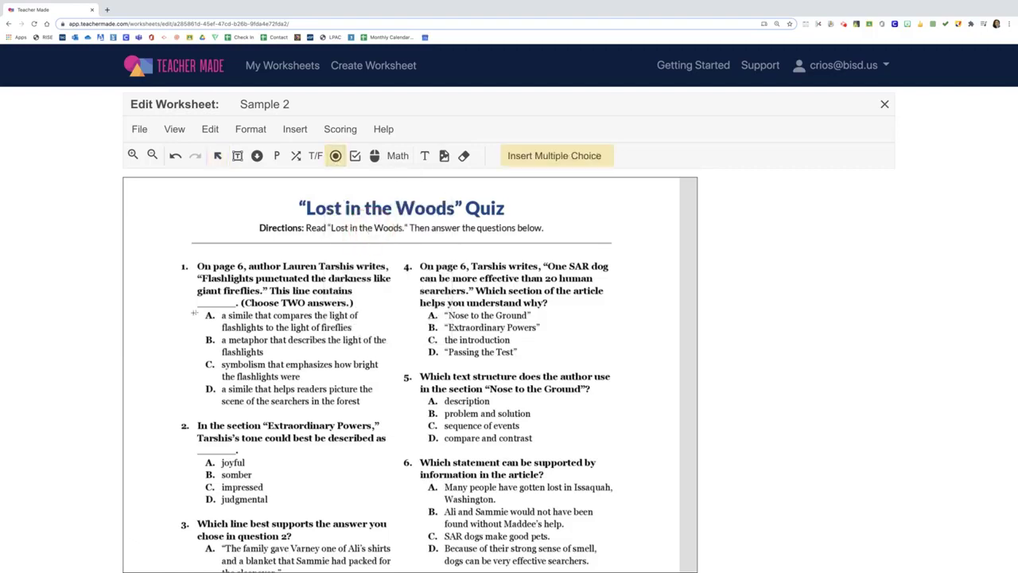
pyautogui.moveTo(185, 315); pyautogui.dragTo(176, 396)
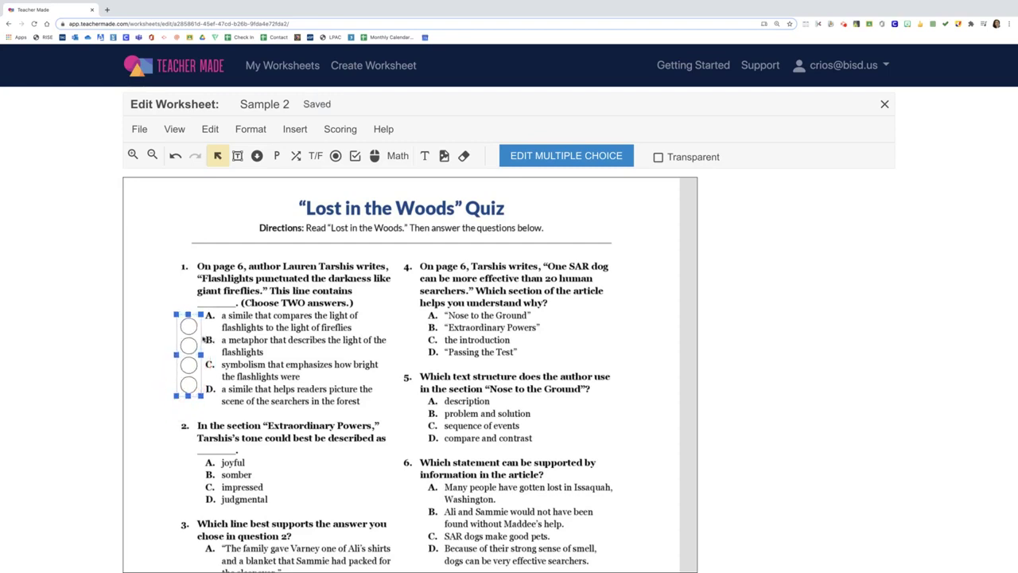
pyautogui.moveTo(202, 340); pyautogui.dragTo(195, 332)
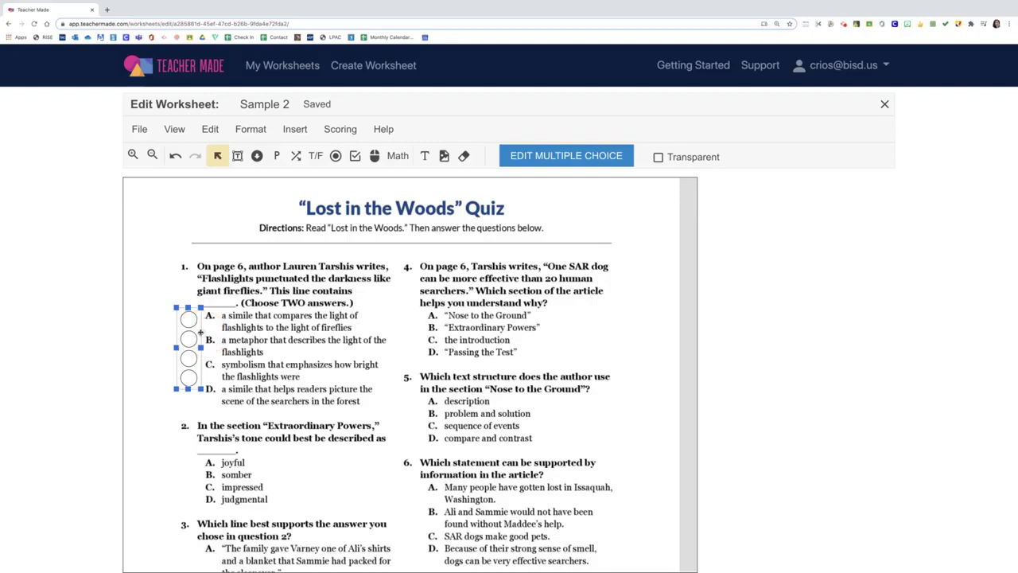
pyautogui.moveTo(188, 389); pyautogui.dragTo(189, 399)
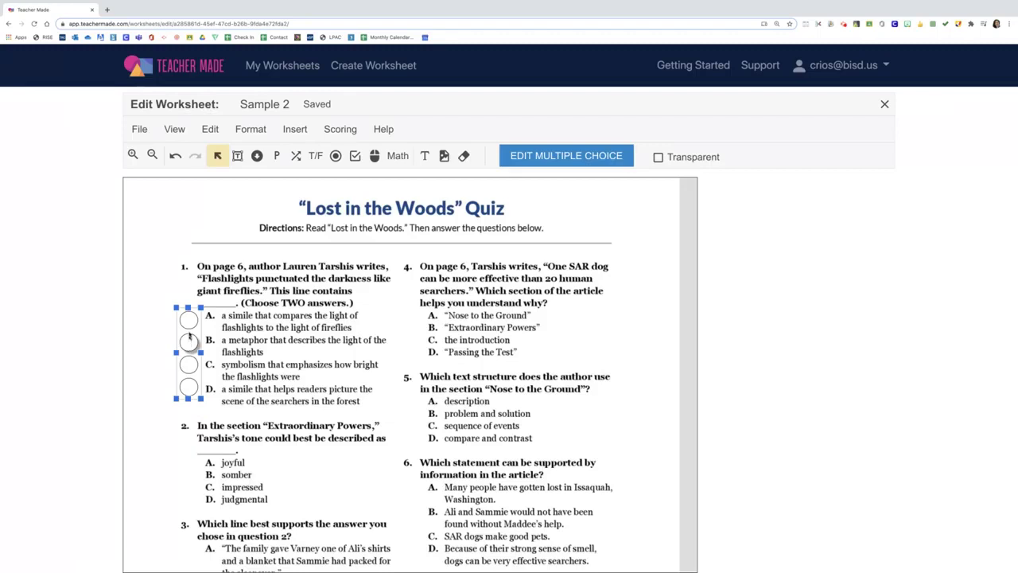
pyautogui.click(188, 320)
pyautogui.scroll(-1, 137, 412)
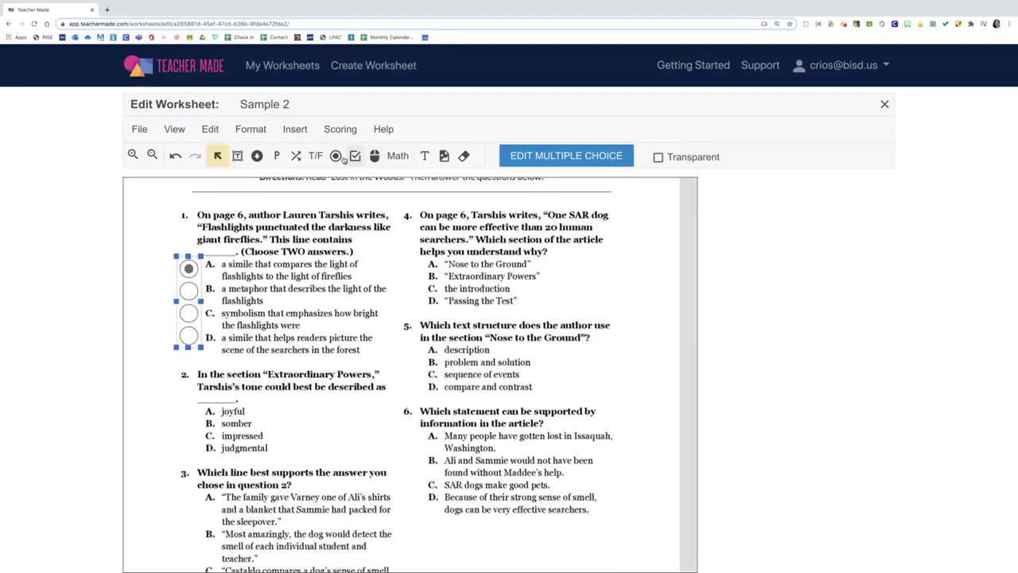
# Add four-choice bubbles beside question 2 with C correct, and paste a copy of the bubbles
pyautogui.click(337, 159)
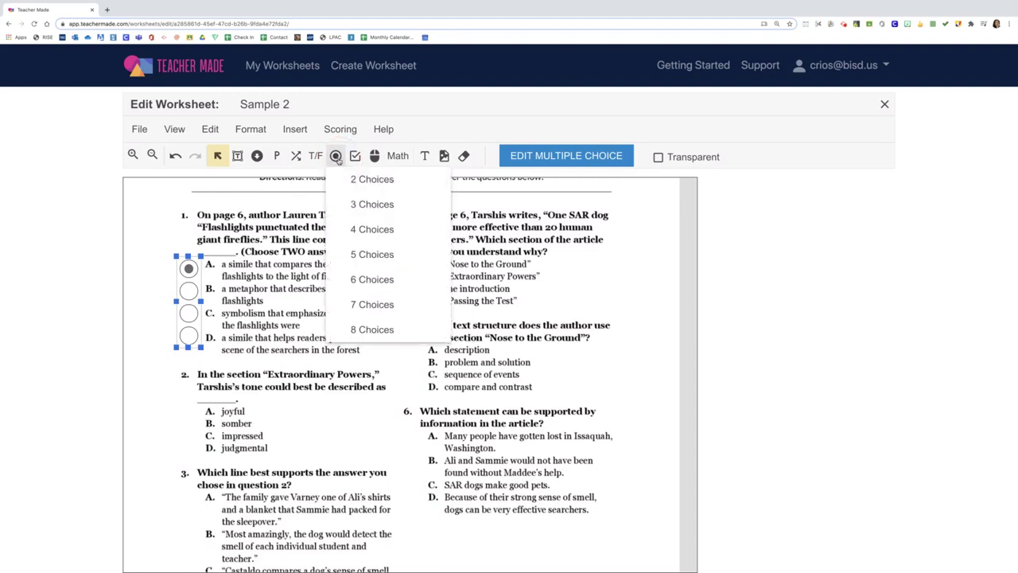
pyautogui.click(387, 233)
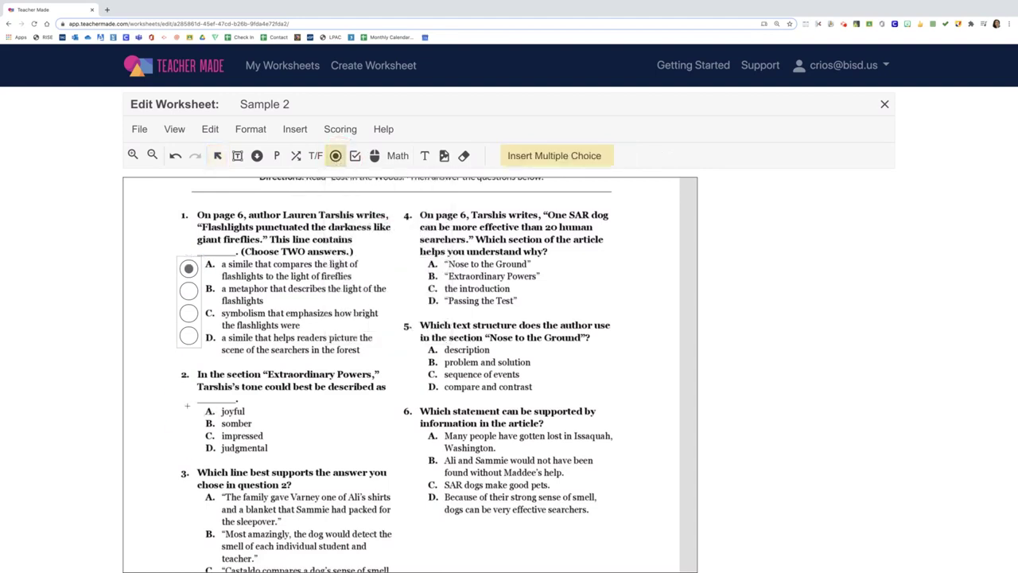
pyautogui.moveTo(187, 406); pyautogui.dragTo(203, 455)
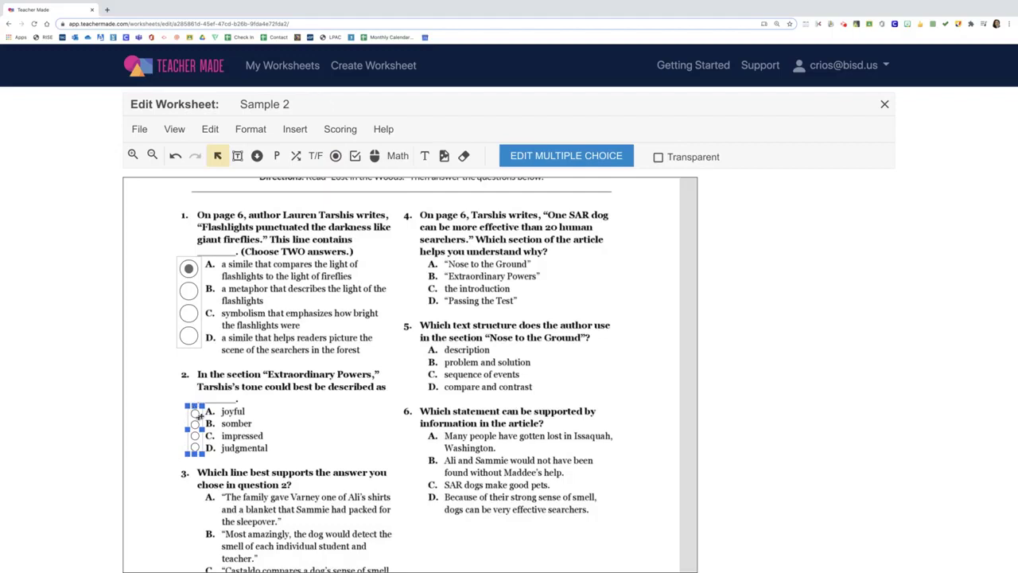
pyautogui.moveTo(202, 413); pyautogui.dragTo(202, 411)
pyautogui.click(195, 436)
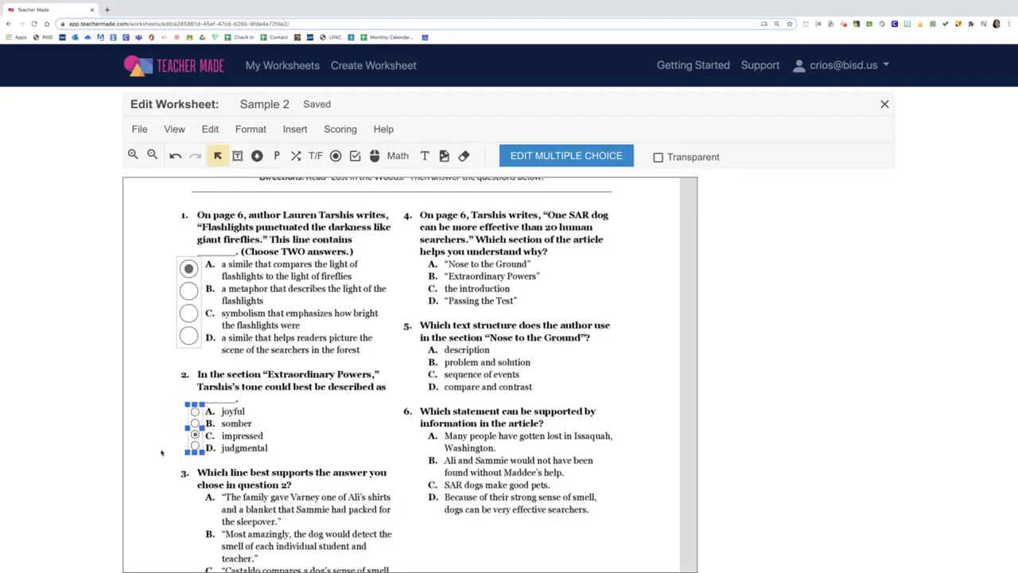
pyautogui.hotkey('ctrl', 'v')
pyautogui.click(316, 155)
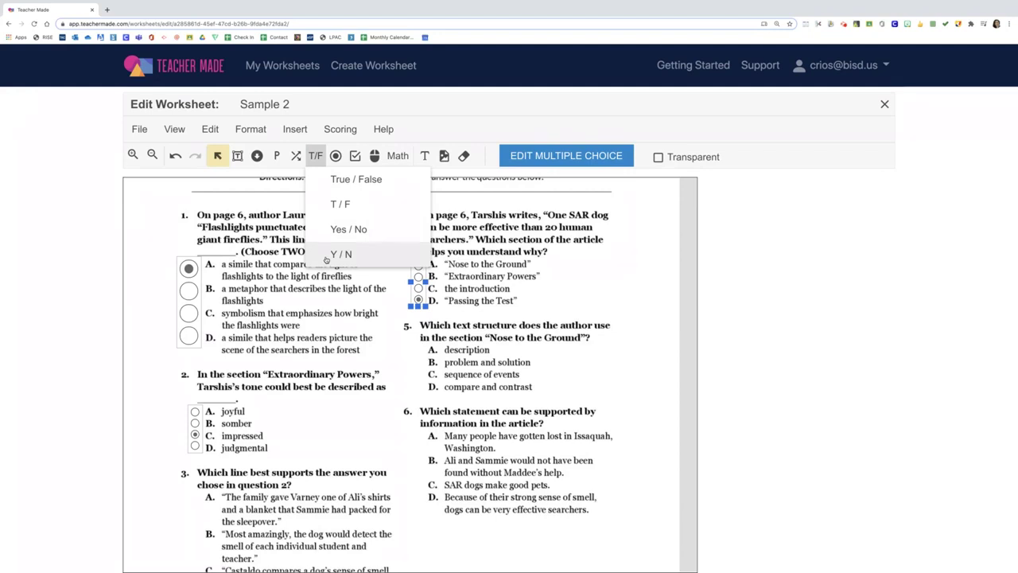
# Place a T / F answer pair just left of question 5's answer letters
pyautogui.click(342, 206)
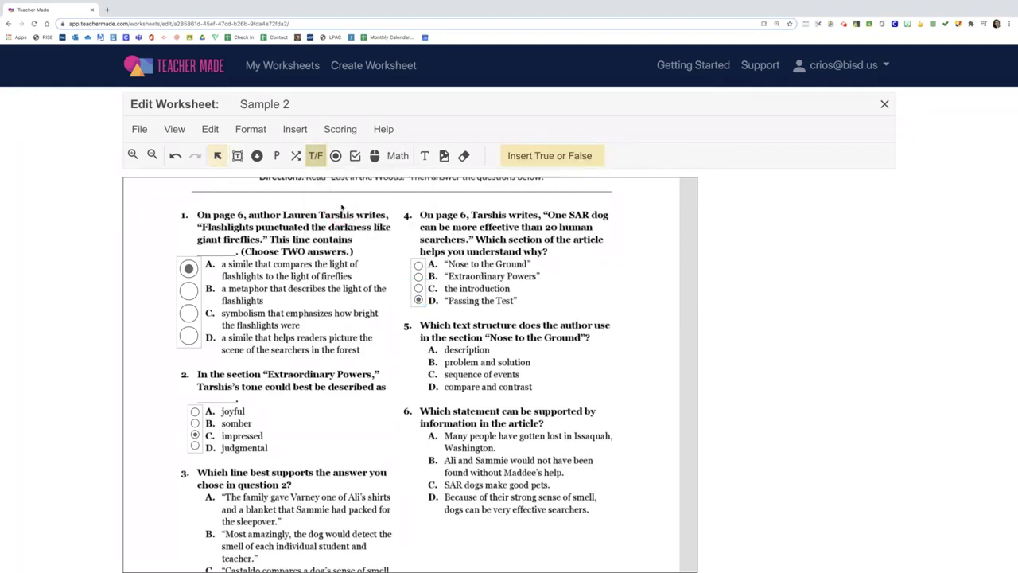
pyautogui.click(416, 347)
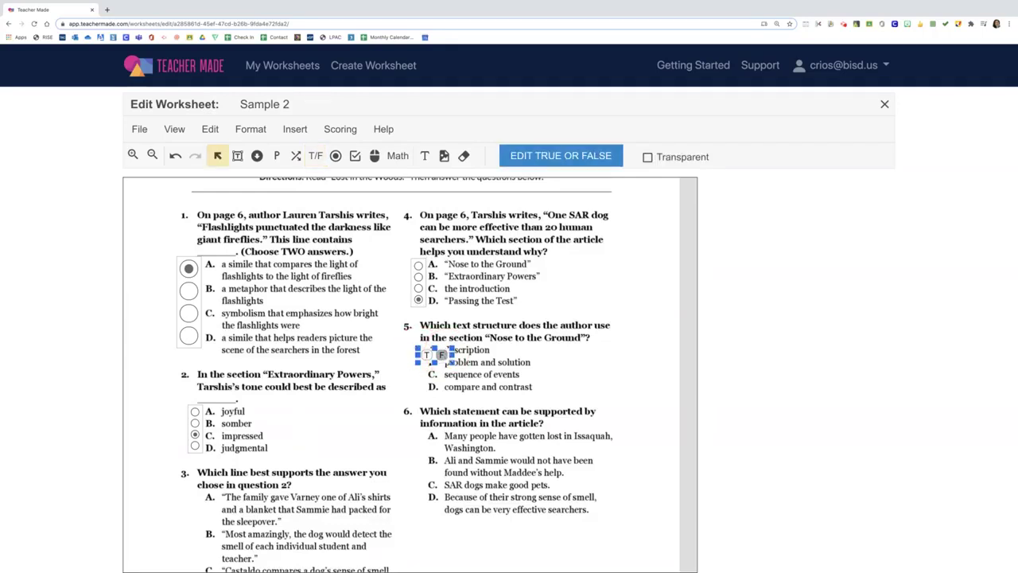
pyautogui.moveTo(443, 362); pyautogui.dragTo(415, 359)
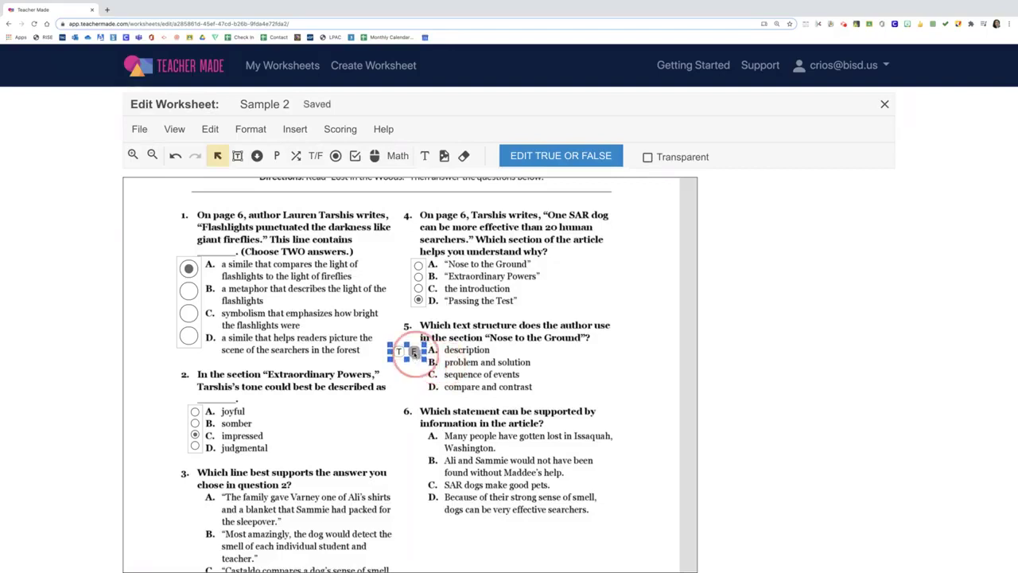
pyautogui.click(394, 341)
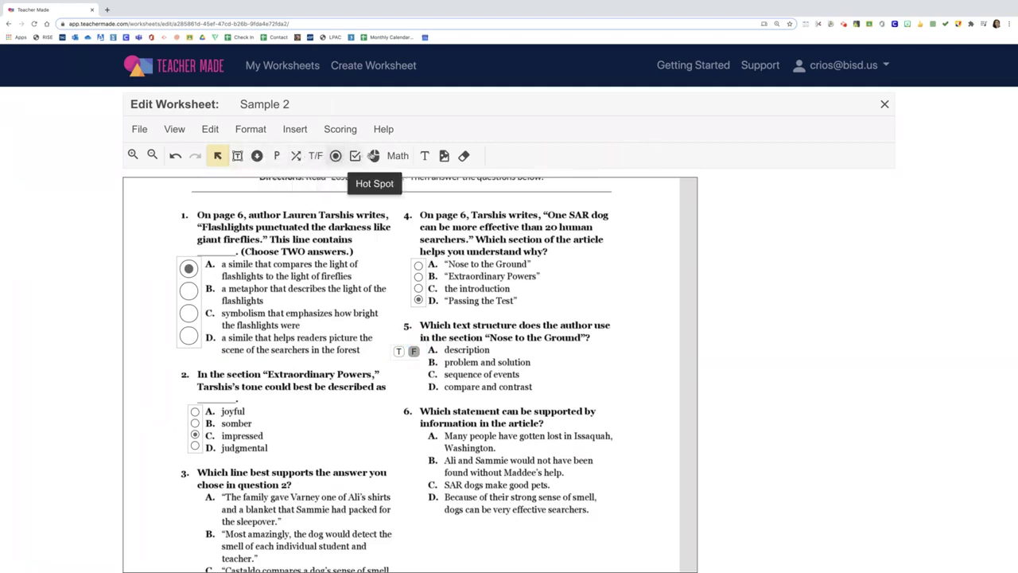
# Draw a short-answer box spanning the space below question 7
pyautogui.scroll(-10, 236, 297)
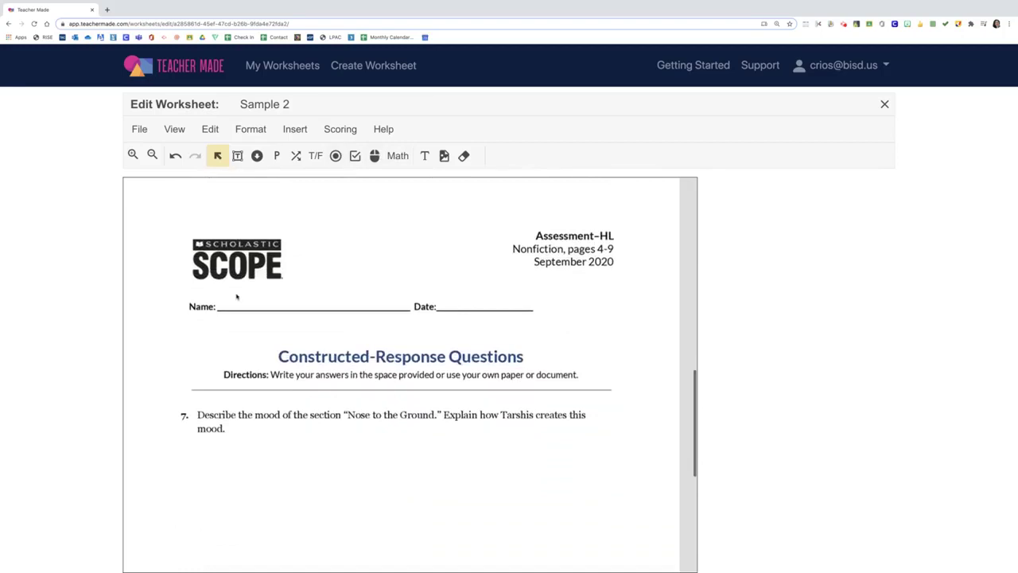
pyautogui.scroll(-5, 236, 297)
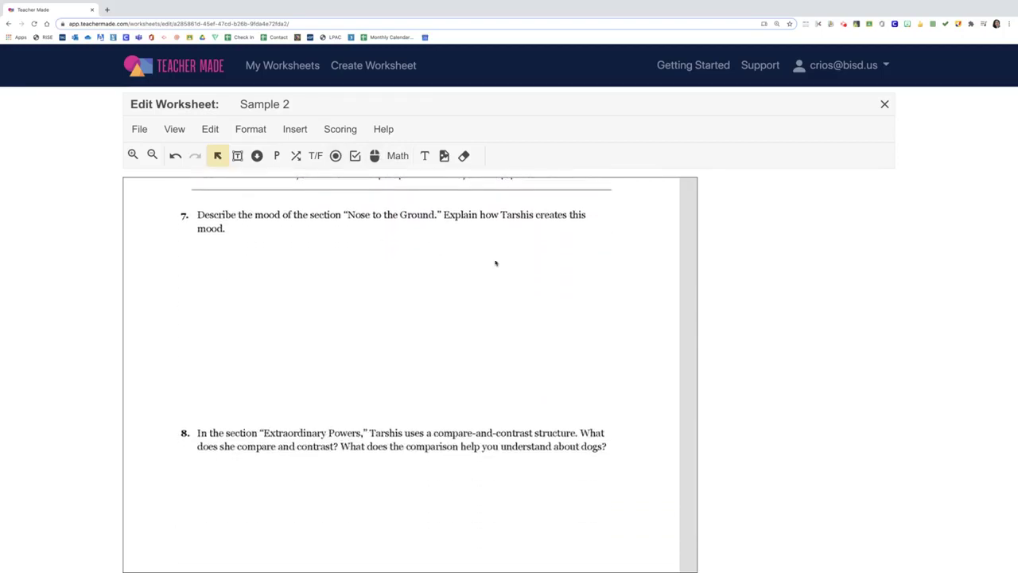
pyautogui.click(238, 155)
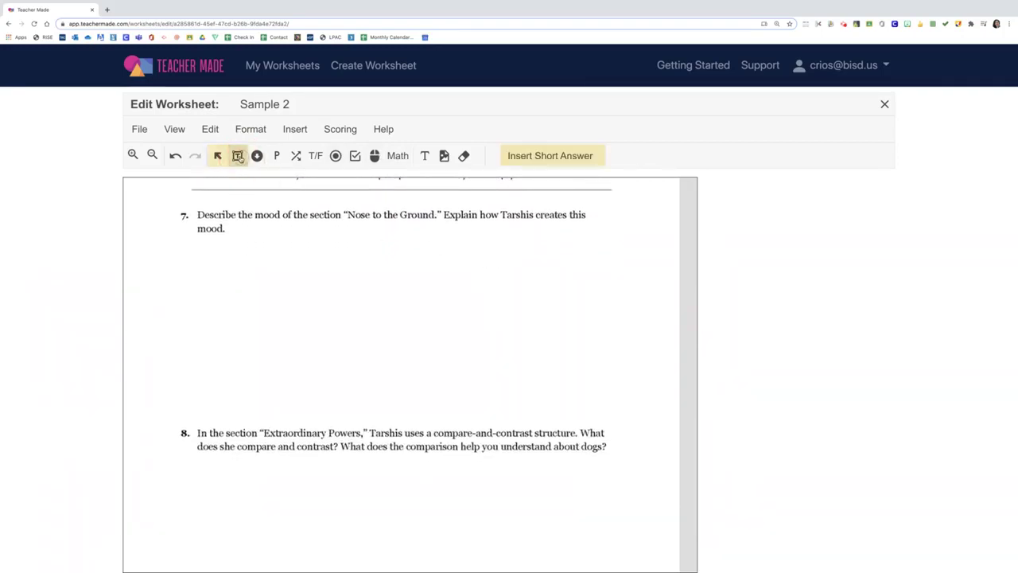
pyautogui.click(164, 250)
pyautogui.moveTo(164, 250); pyautogui.dragTo(628, 400)
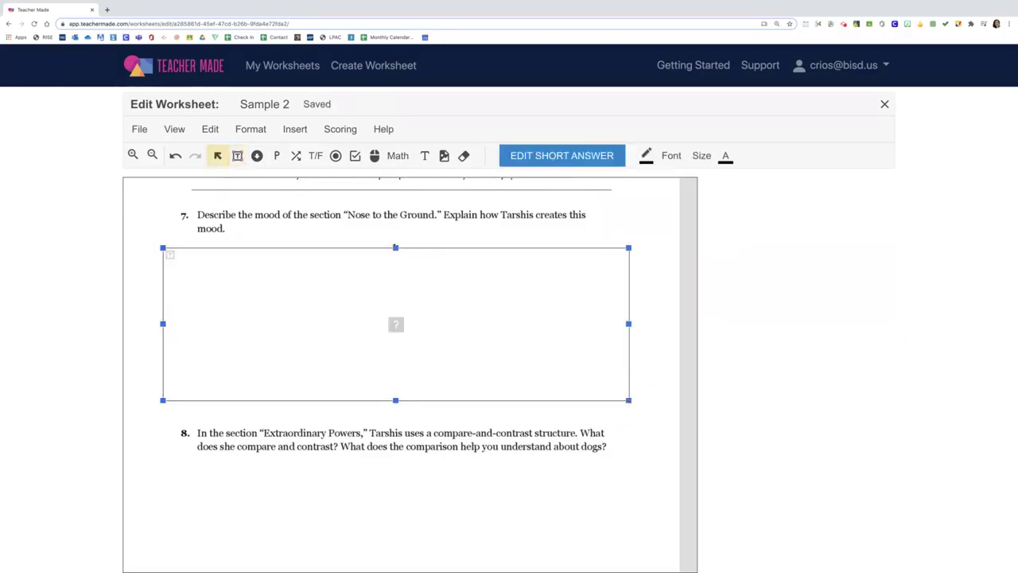
pyautogui.moveTo(396, 248); pyautogui.dragTo(396, 239)
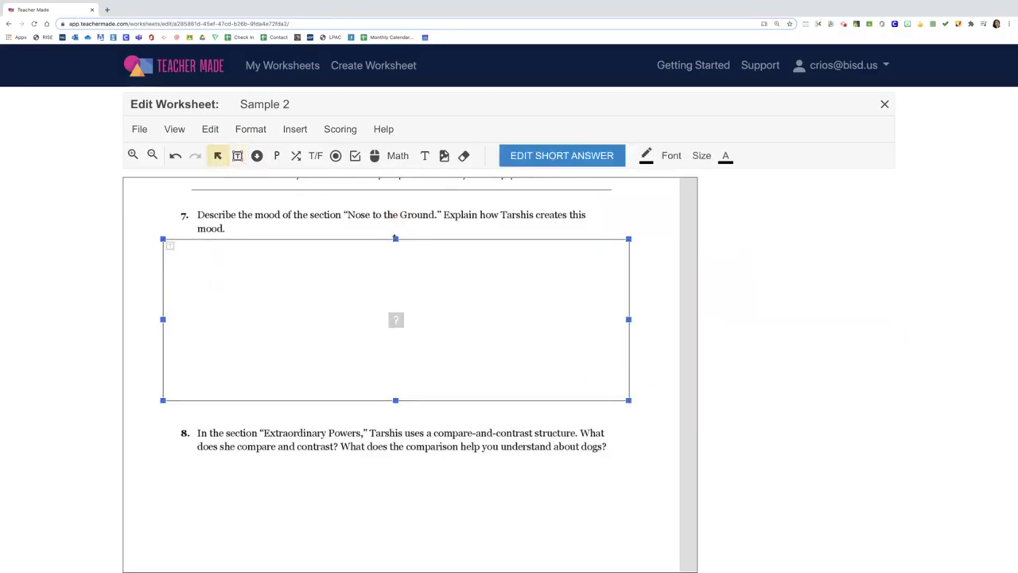
# Scroll back to the top and close the Sample 2 worksheet editor
pyautogui.scroll(15, 400, 305)
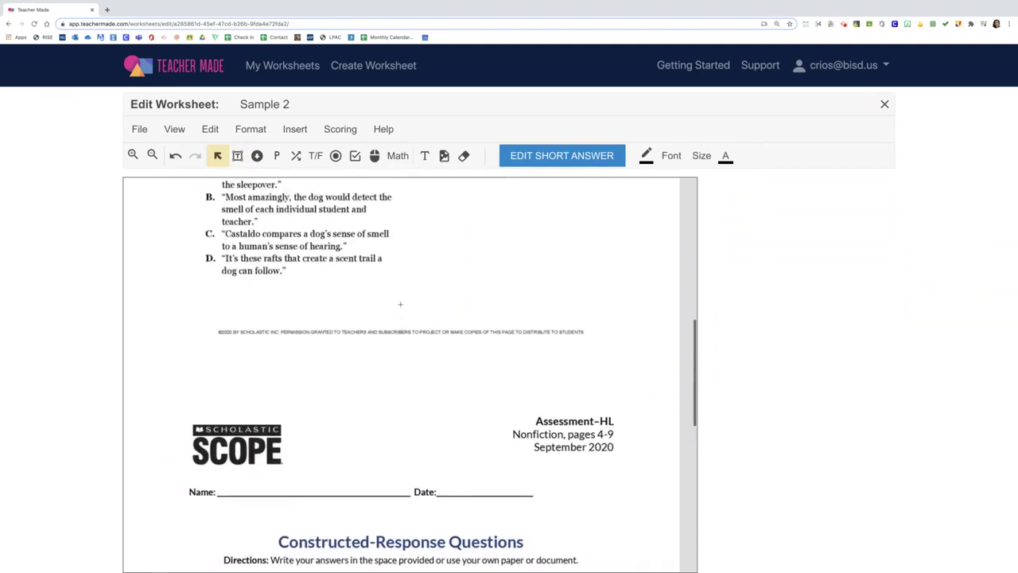
pyautogui.scroll(5, 256, 282)
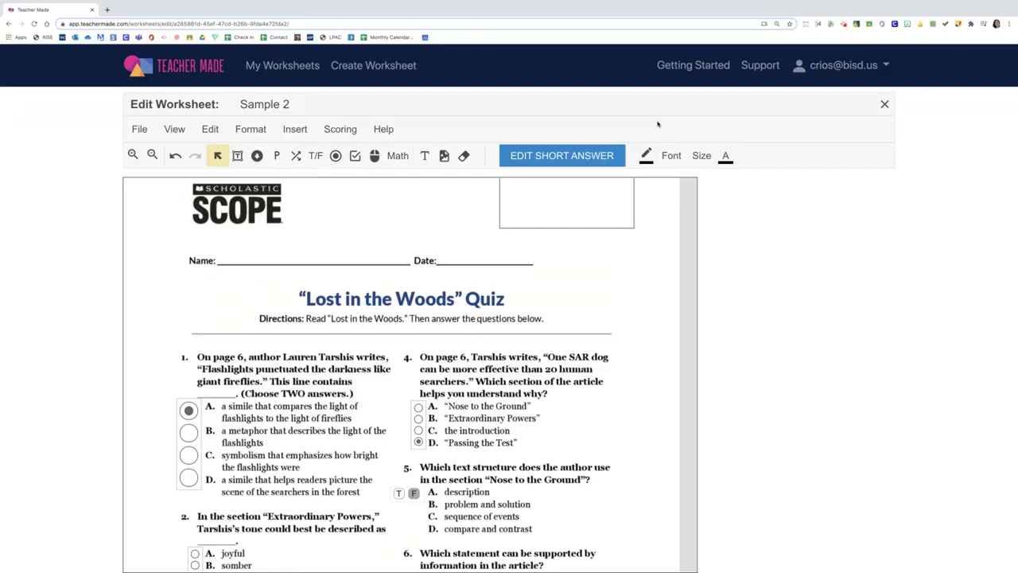
pyautogui.click(885, 104)
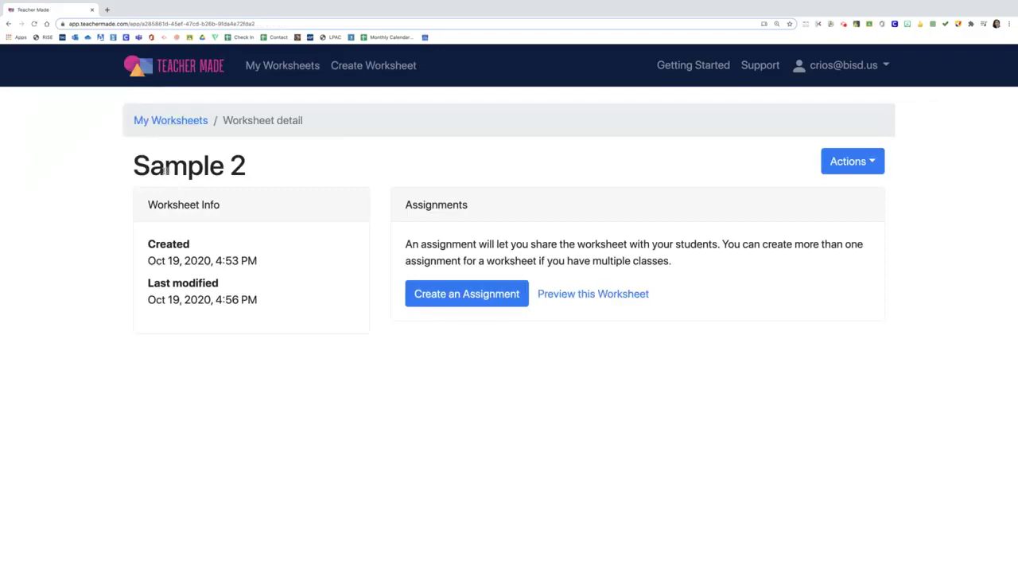
pyautogui.moveTo(140, 171); pyautogui.dragTo(249, 176)
pyautogui.click(296, 175)
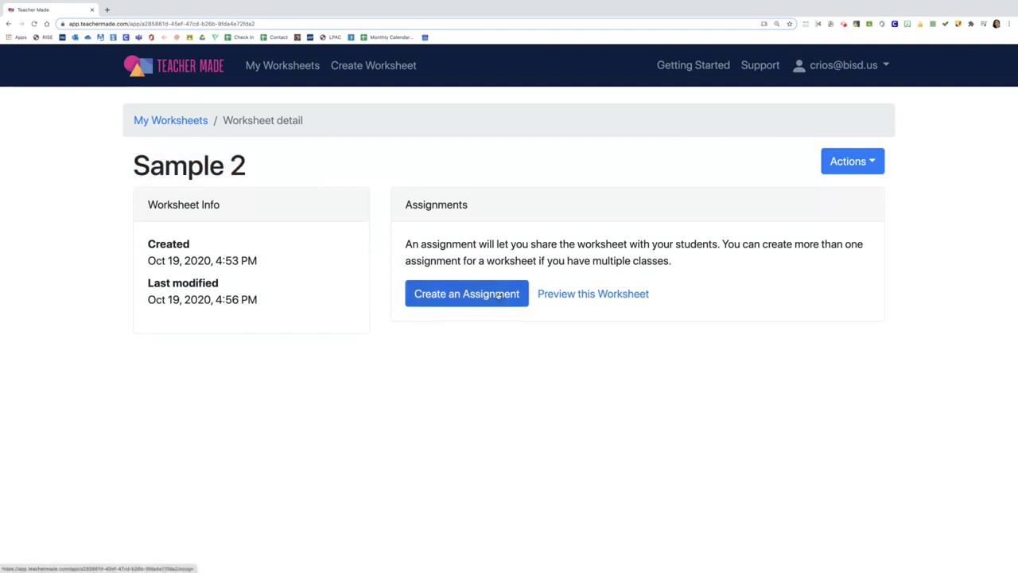
# Create an assignment using Google sign-in, with Show score on, Score only, displayed as Score %
pyautogui.click(456, 296)
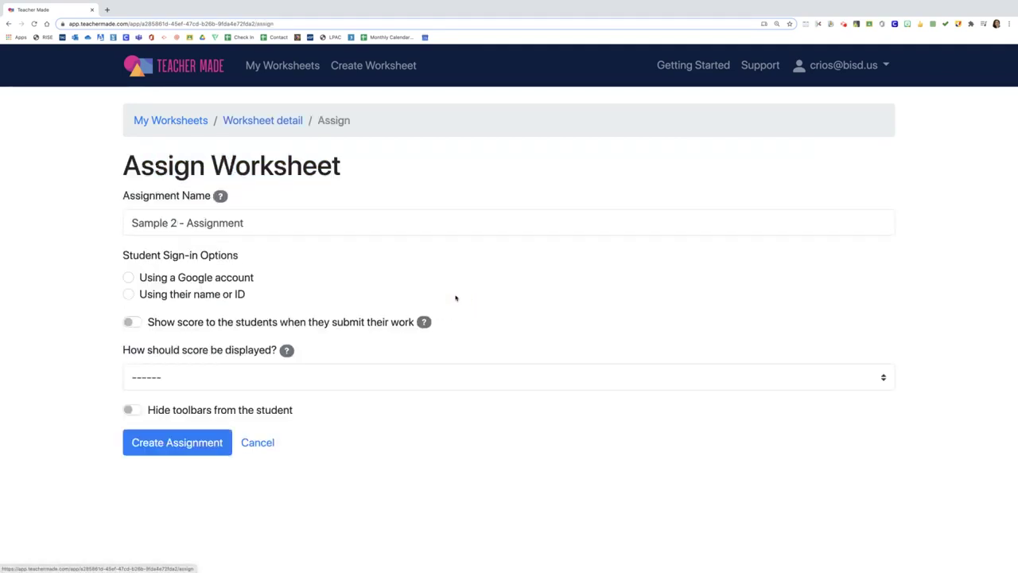
pyautogui.click(129, 279)
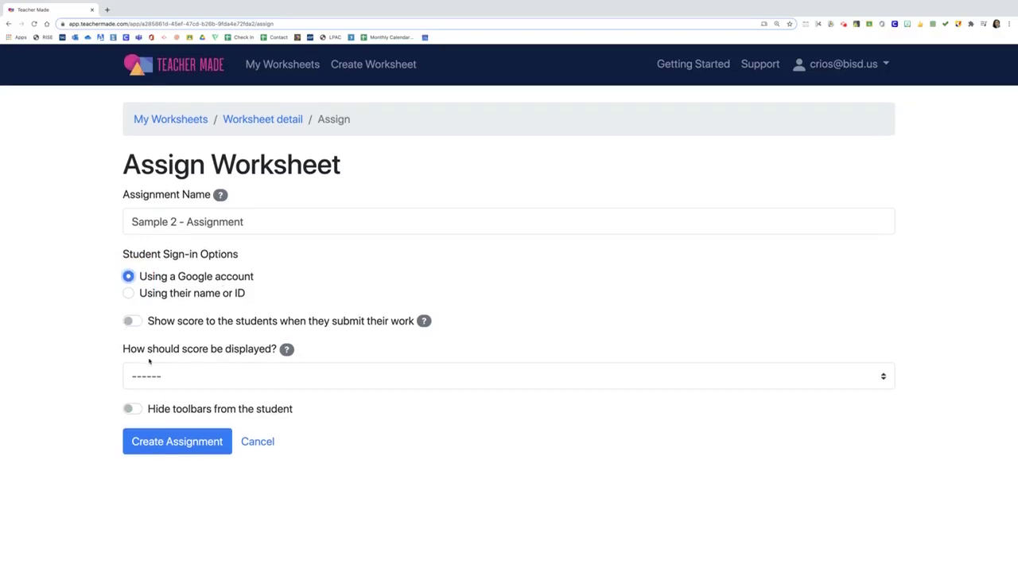
pyautogui.click(132, 322)
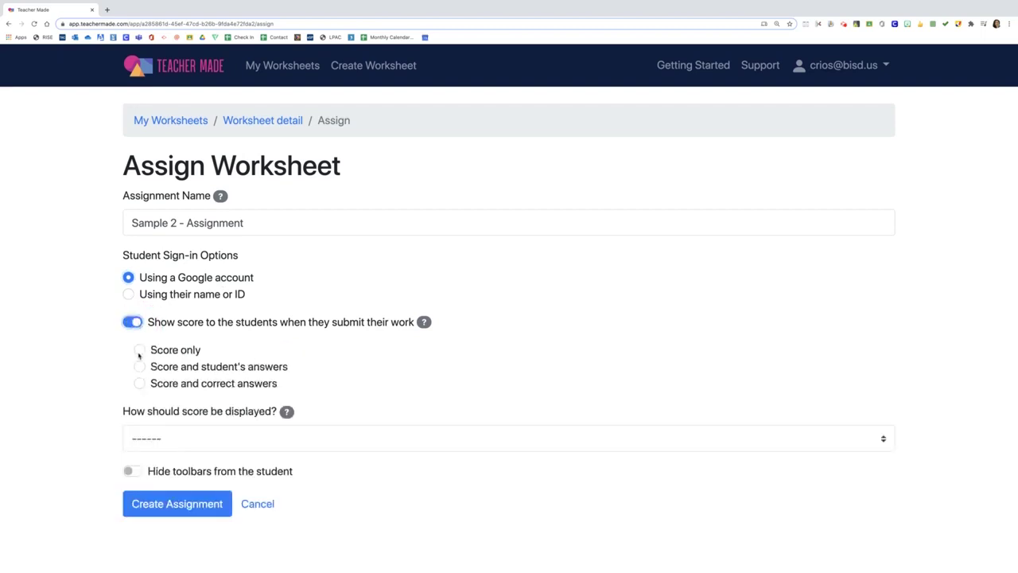
pyautogui.click(139, 350)
pyautogui.click(142, 438)
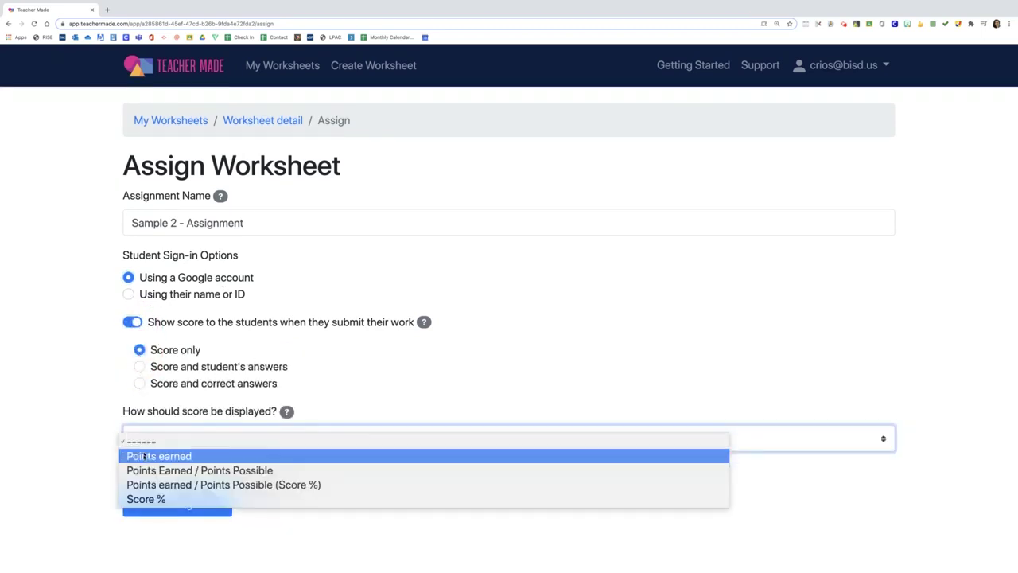
pyautogui.click(143, 499)
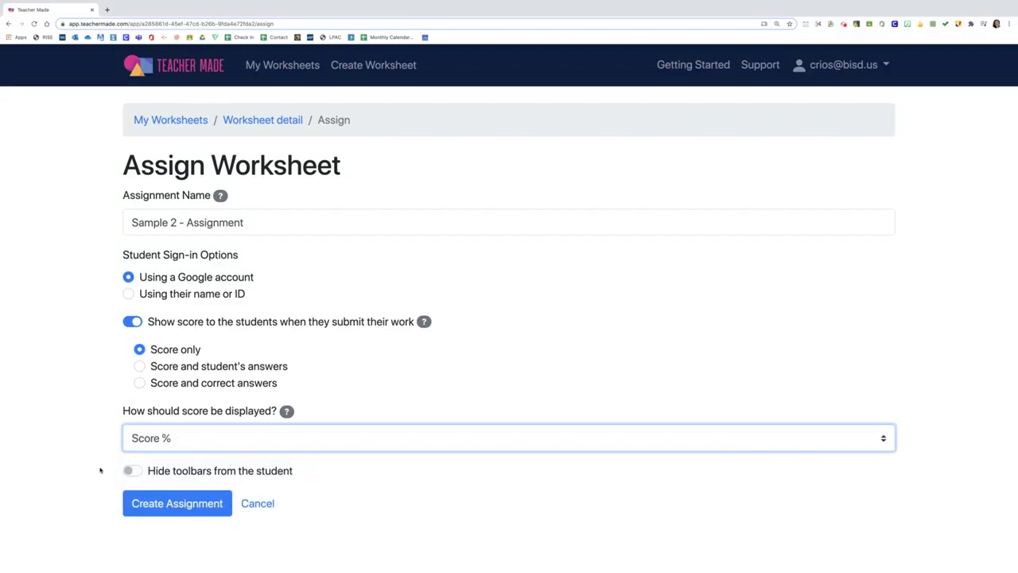
pyautogui.click(181, 510)
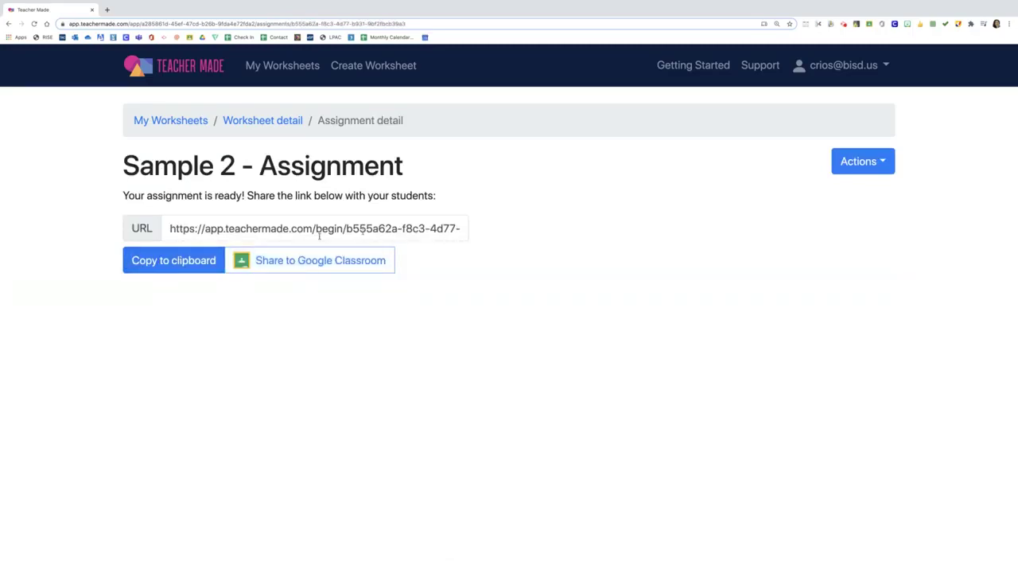
# Copy the Sample 2 assignment's student share link to the clipboard
pyautogui.click(148, 264)
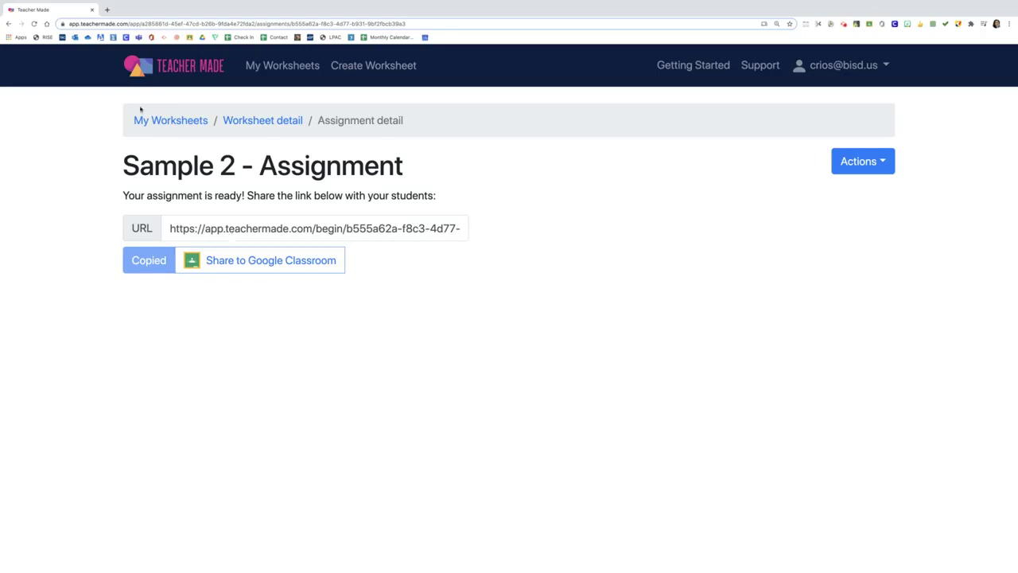
# Open the pasted assignment link in a new tab and begin the assignment
pyautogui.click(107, 10)
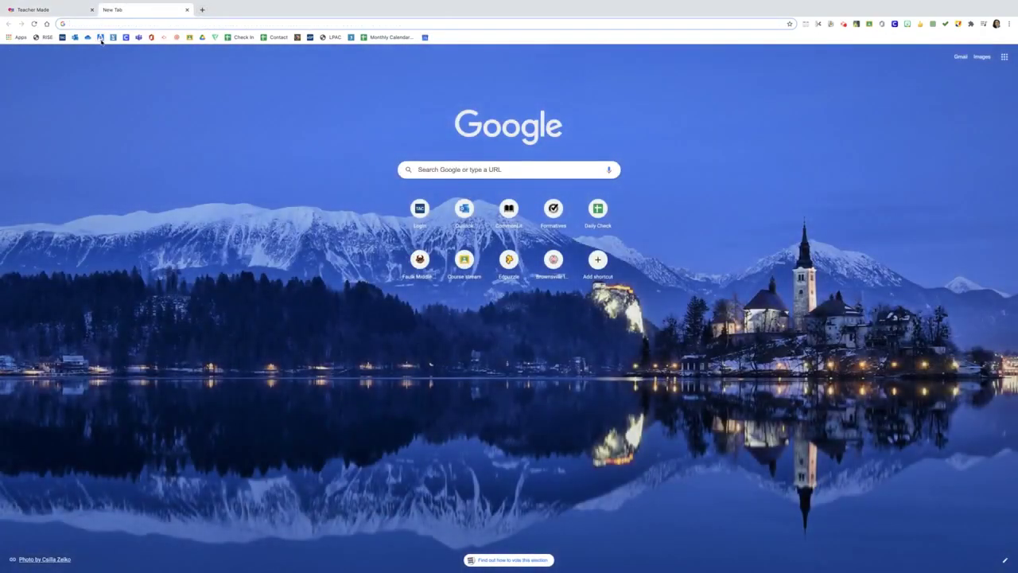
pyautogui.hotkey('ctrl', 'v')
pyautogui.click(101, 42)
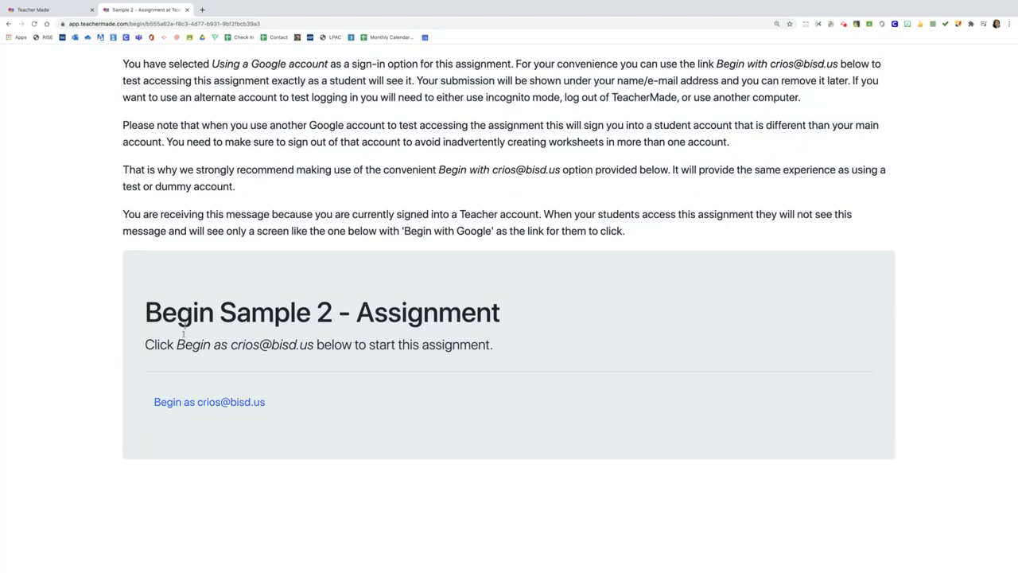
pyautogui.click(216, 404)
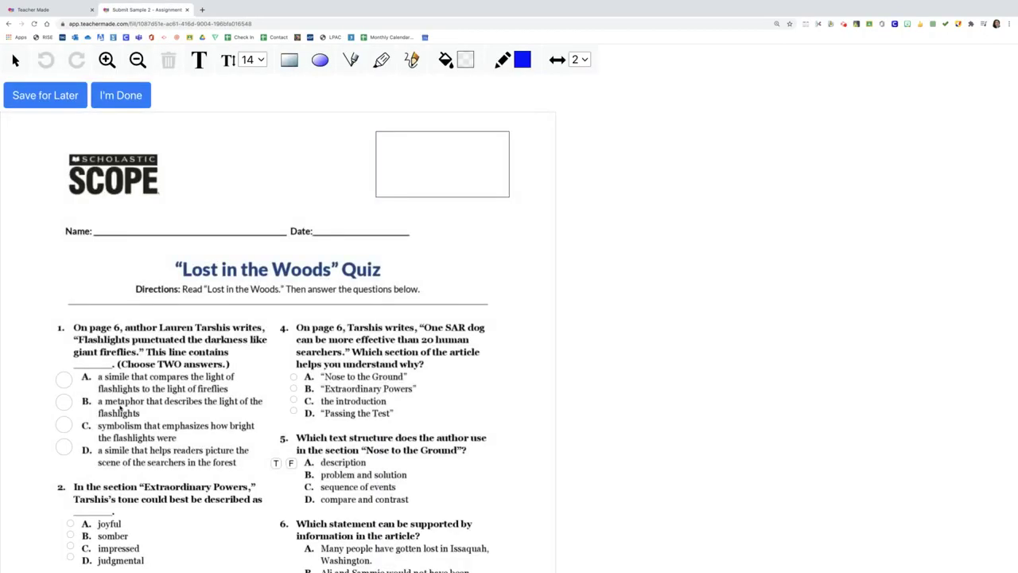
# Answer question 1 with B, question 2 with somber and question 4 with Extraordinary Powers
pyautogui.scroll(-1, 120, 407)
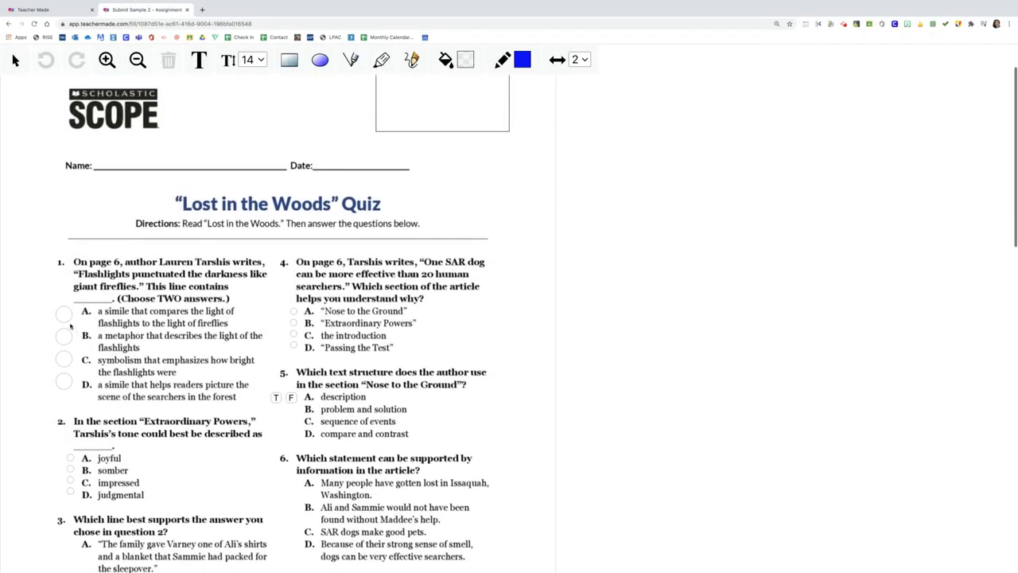
pyautogui.click(64, 316)
pyautogui.click(63, 337)
pyautogui.click(64, 360)
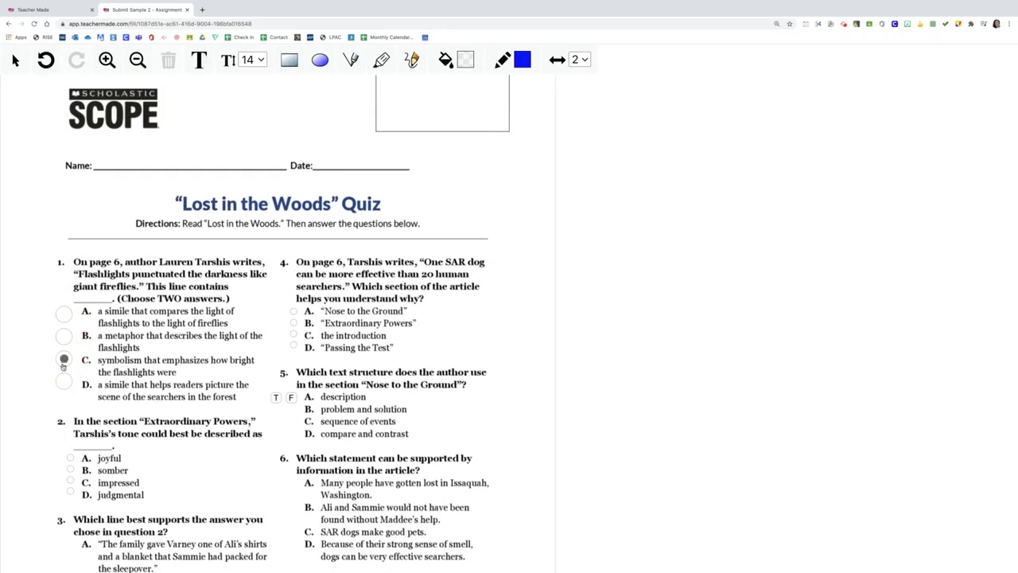
pyautogui.click(63, 384)
pyautogui.click(64, 338)
pyautogui.scroll(-1, 63, 337)
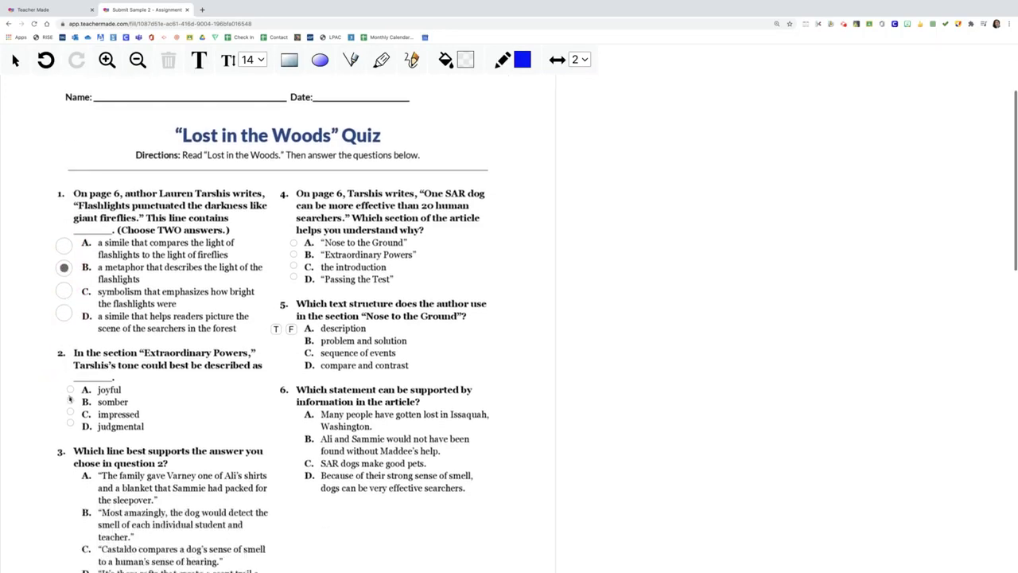
pyautogui.click(70, 402)
pyautogui.click(293, 255)
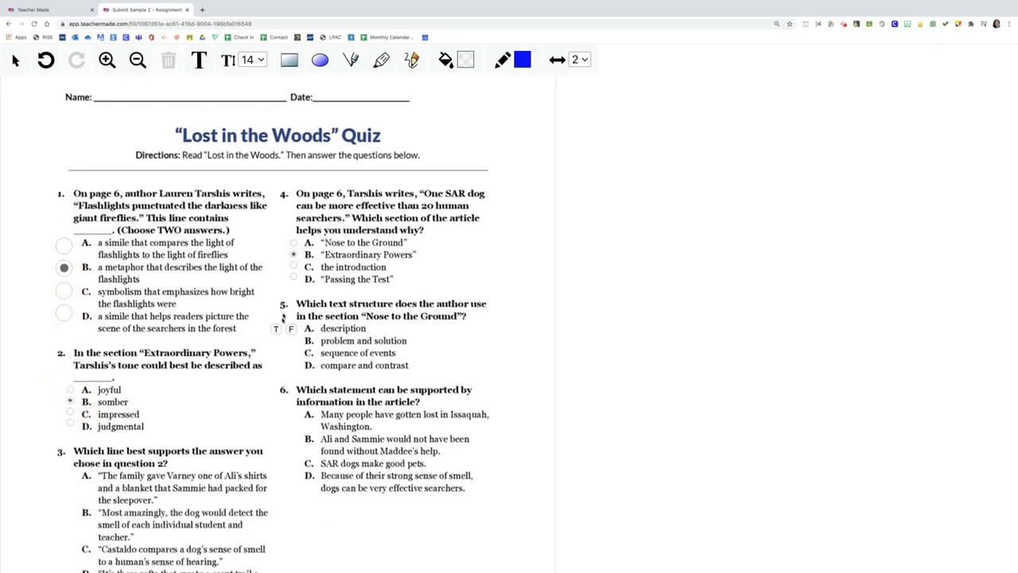
# Type random test characters into question 7's answer box, then delete them and scroll to the bottom
pyautogui.scroll(-7, 191, 382)
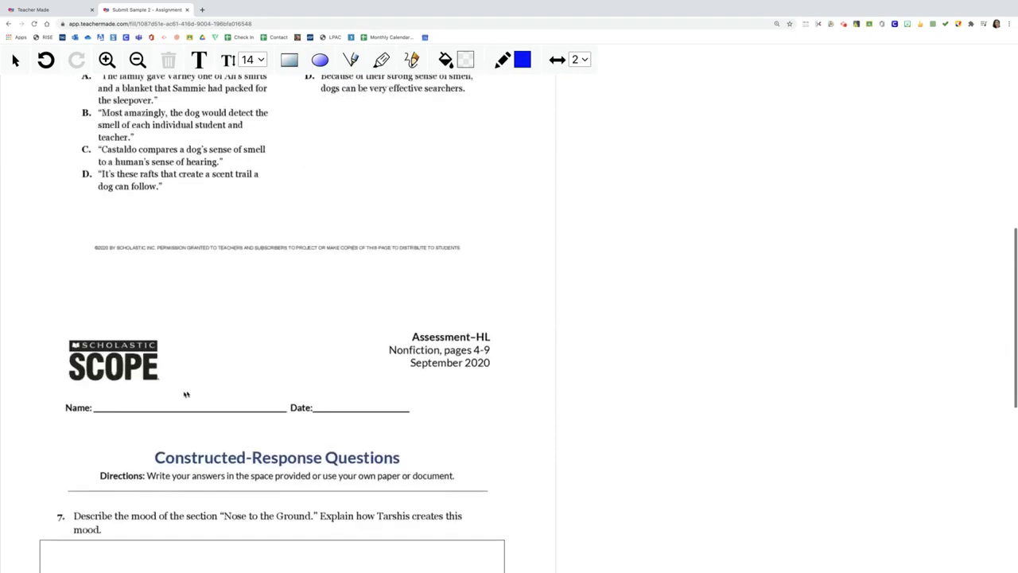
pyautogui.scroll(-1, 147, 451)
pyautogui.click(146, 449)
pyautogui.write('als')
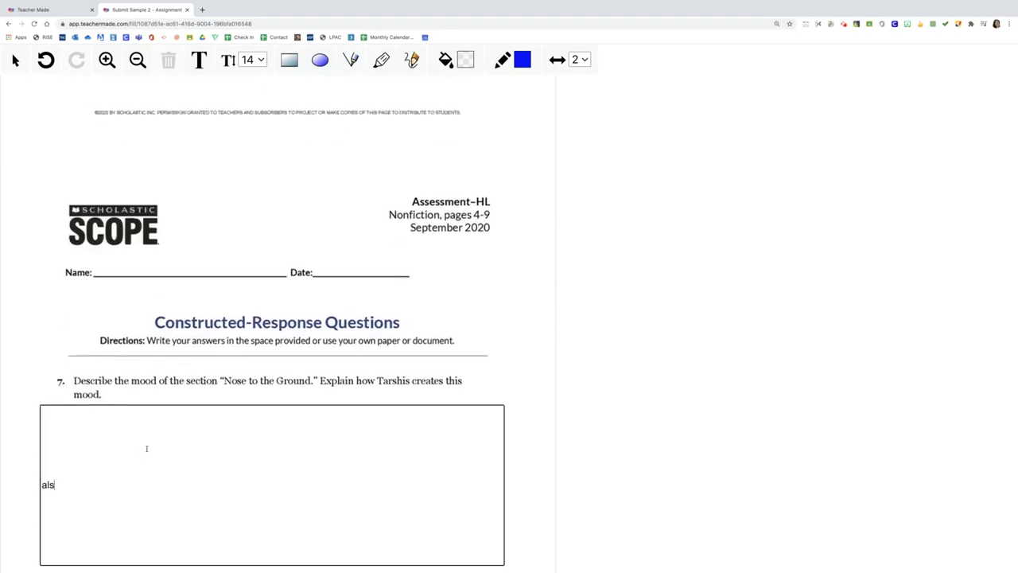
pyautogui.write('dkjfaslkdjasdfkj')
pyautogui.press('BackSpace')
pyautogui.press('BackSpace')
pyautogui.press('BackSpace')
pyautogui.press('BackSpace')
pyautogui.press('BackSpace')
pyautogui.press('BackSpace')
pyautogui.press('BackSpace')
pyautogui.press('BackSpace')
pyautogui.press('BackSpace')
pyautogui.press('BackSpace')
pyautogui.press('BackSpace')
pyautogui.press('BackSpace')
pyautogui.press('BackSpace')
pyautogui.press('BackSpace')
pyautogui.press('BackSpace')
pyautogui.press('BackSpace')
pyautogui.press('BackSpace')
pyautogui.press('BackSpace')
pyautogui.press('BackSpace')
pyautogui.scroll(-4, 136, 402)
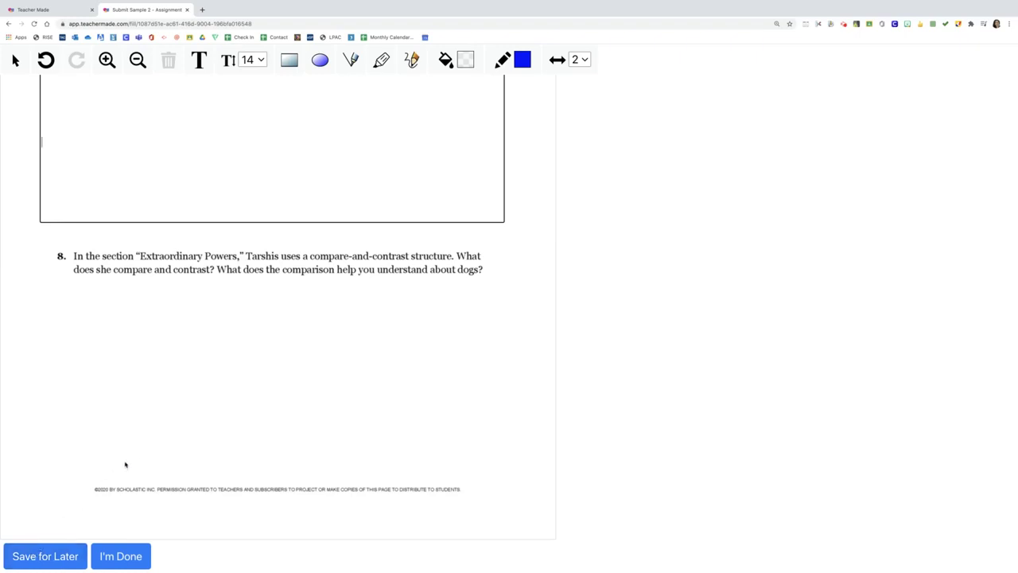
# Save the quiz for later and reload the worksheet, keeping B bubbled for questions 1, 2 and 4
pyautogui.click(46, 556)
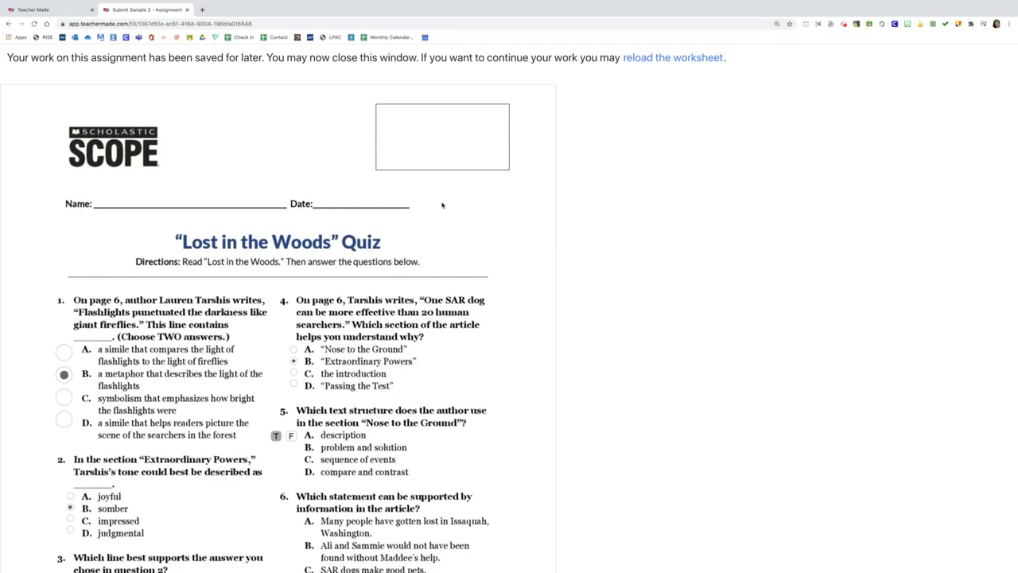
pyautogui.click(642, 60)
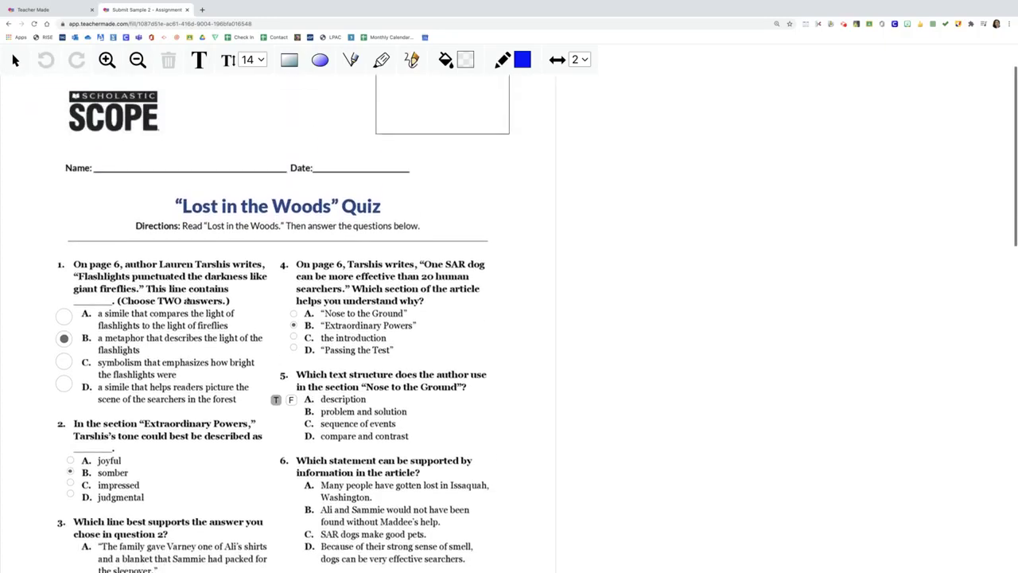
# Submit the incomplete quiz as done, then return to the teacher's Sample 2 assignment page
pyautogui.click(121, 99)
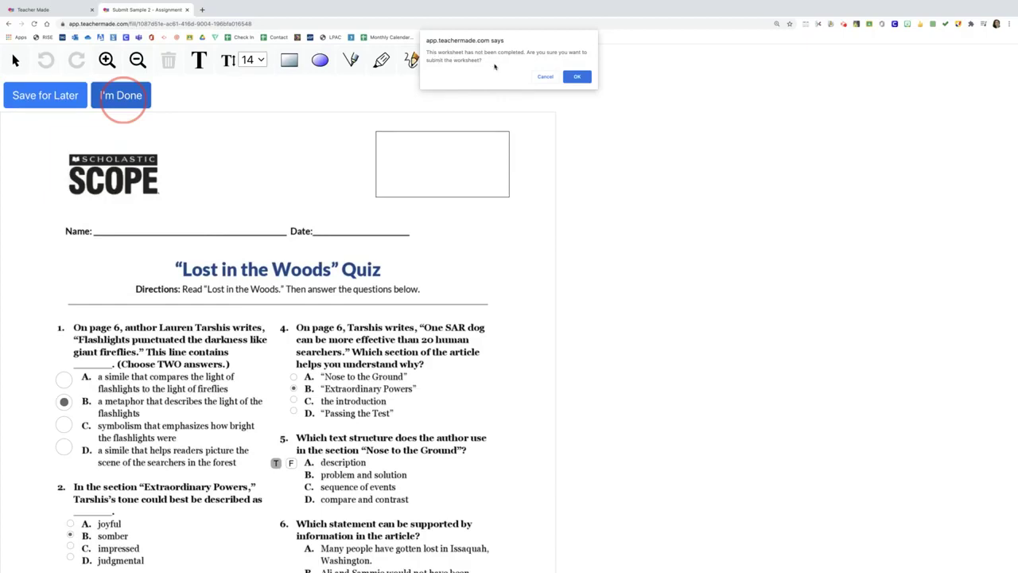
pyautogui.click(574, 80)
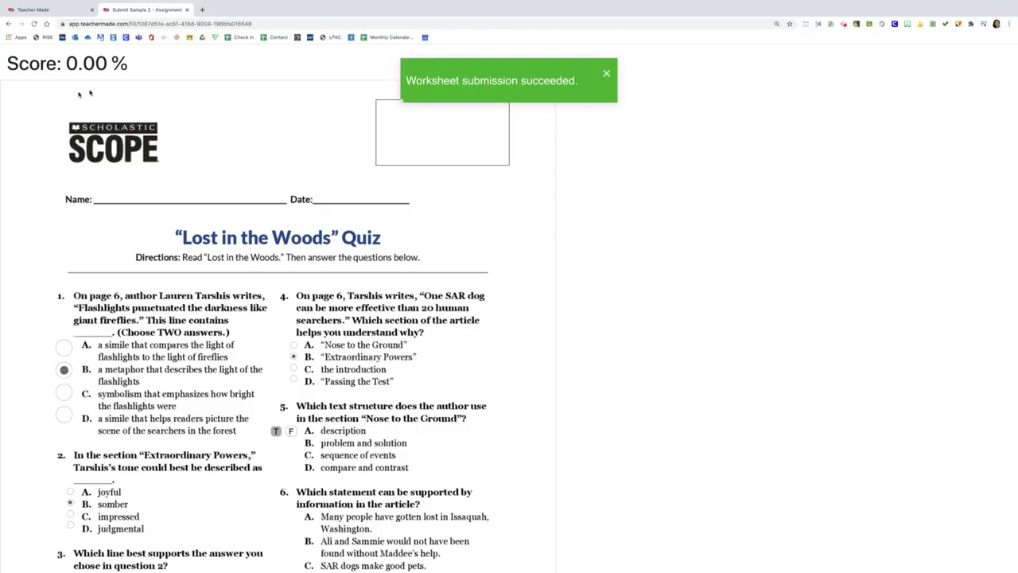
pyautogui.click(53, 12)
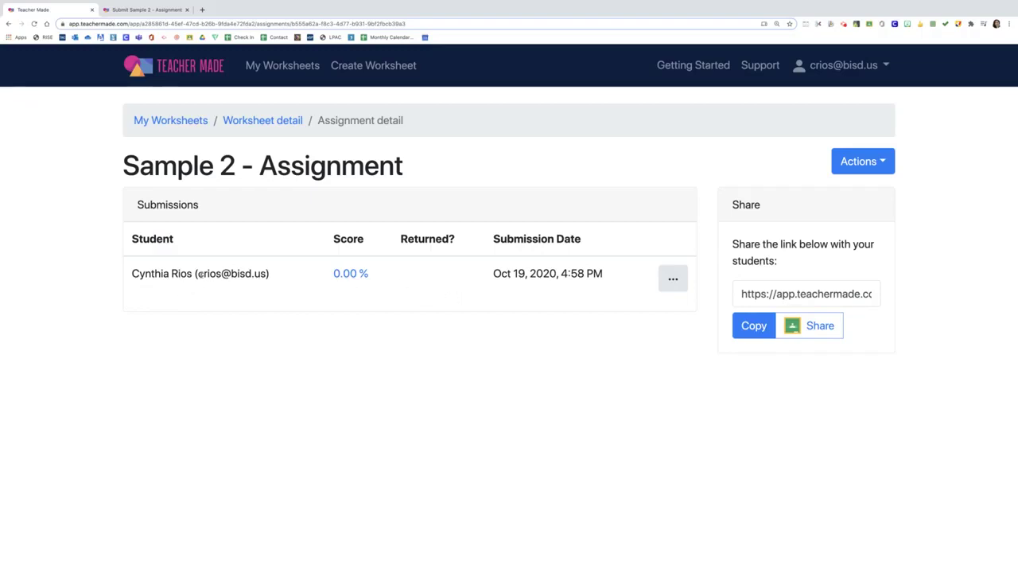
# Check the assignment's Actions menu, then open the options for the 0.00 % submission
pyautogui.moveTo(198, 273); pyautogui.dragTo(266, 274)
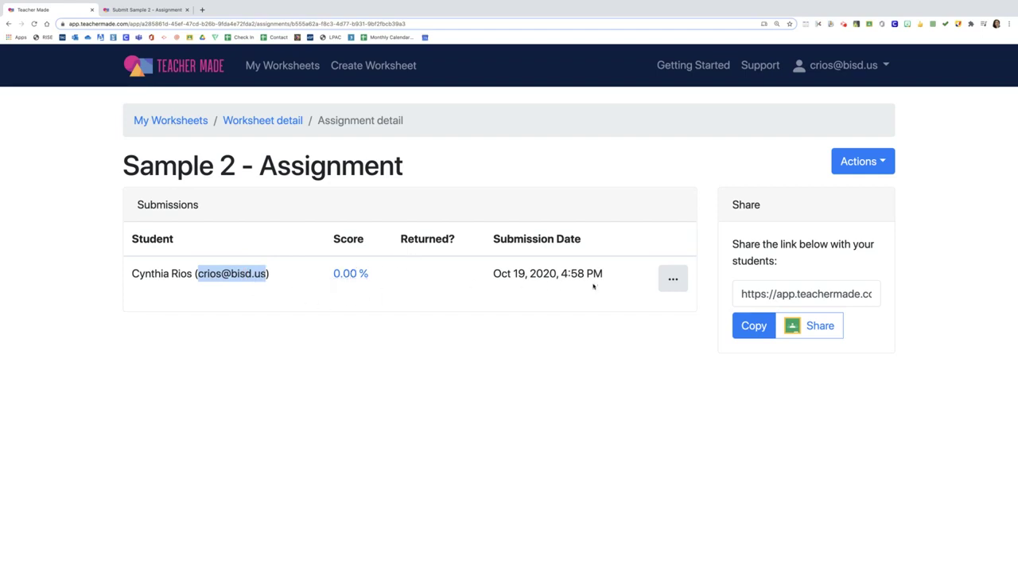
pyautogui.click(885, 161)
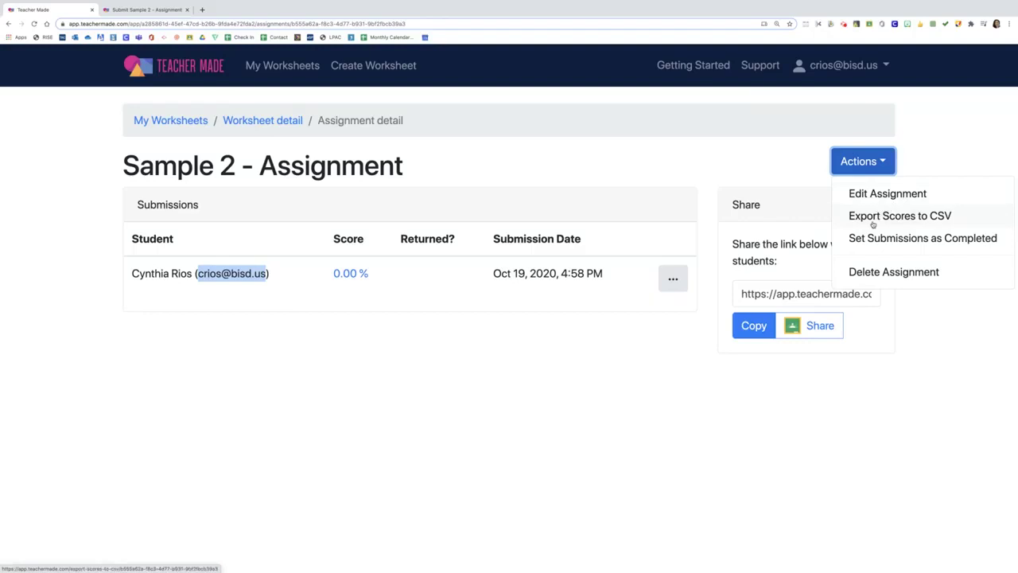
pyautogui.click(632, 339)
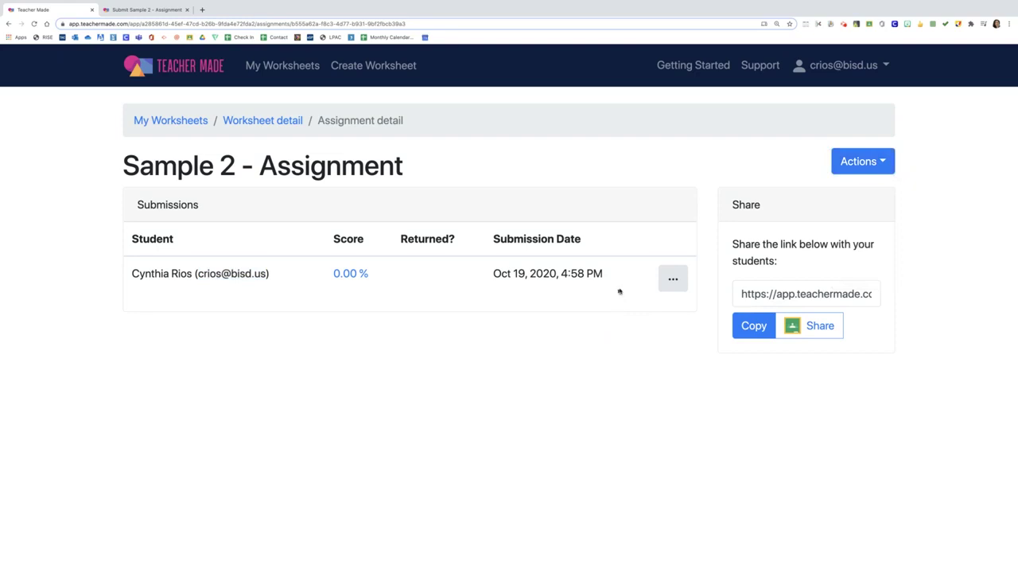
pyautogui.click(673, 278)
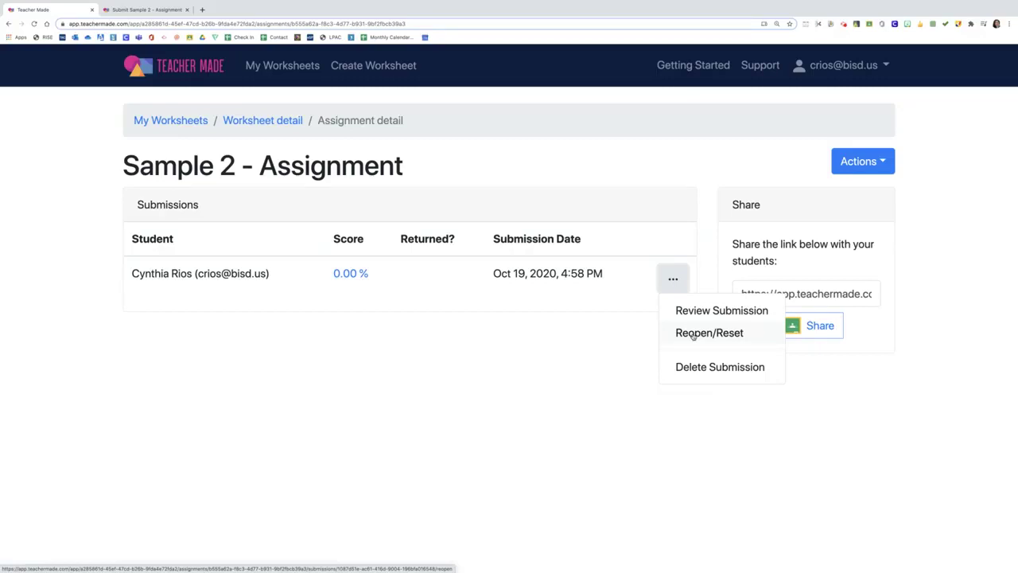
pyautogui.click(694, 334)
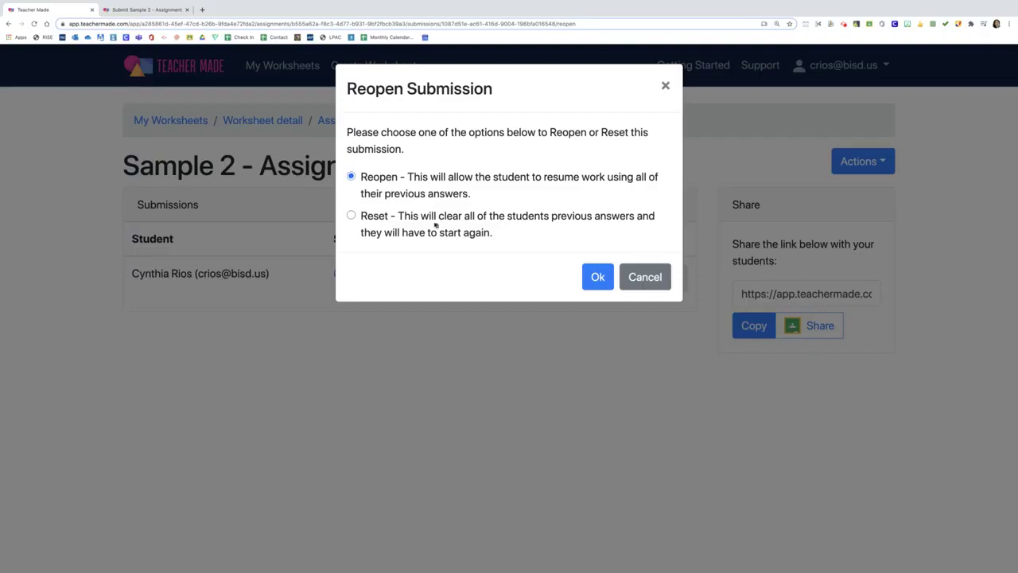
pyautogui.click(637, 278)
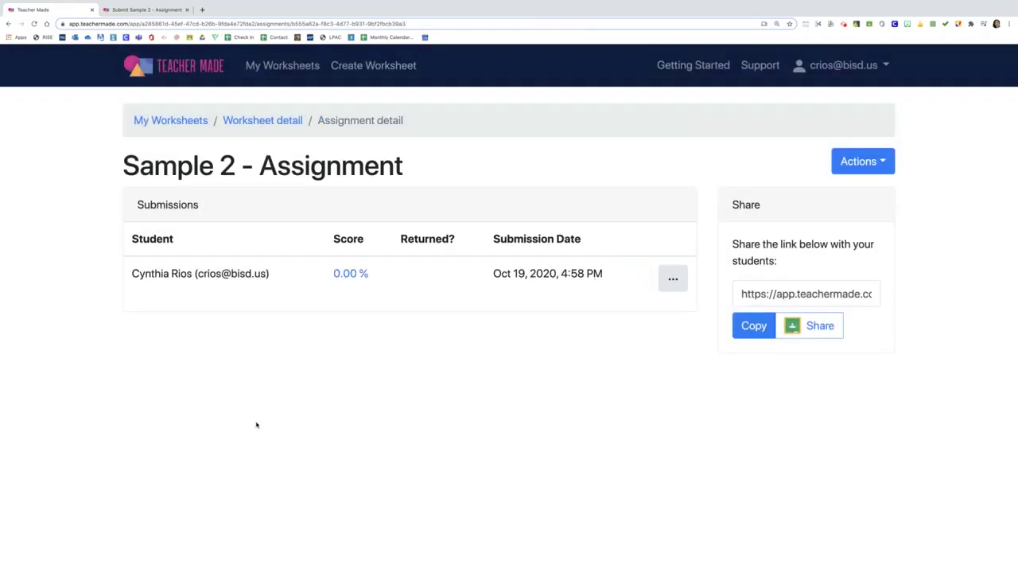